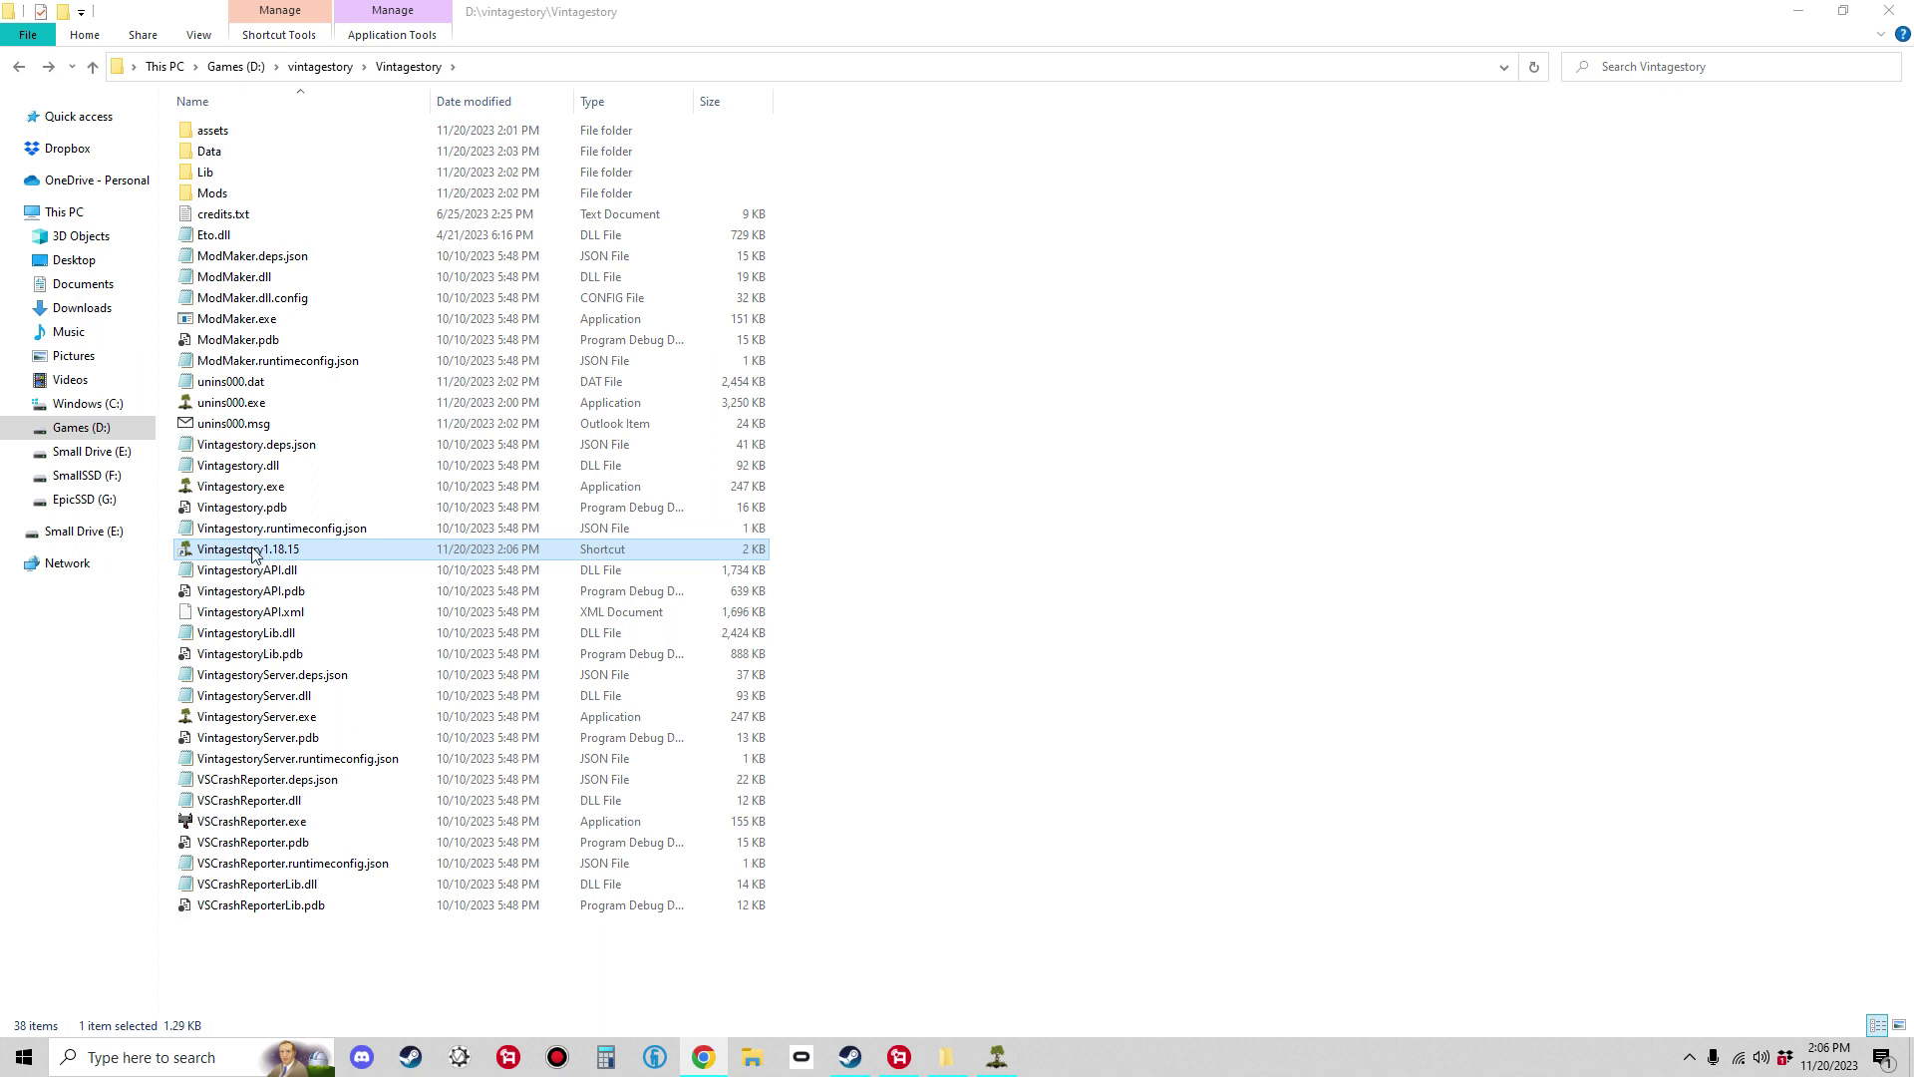
Launch the game from the Vintagestory1.18.15 shortcut, confirm only three built-in mods are listed, then quit
double_click(253, 551)
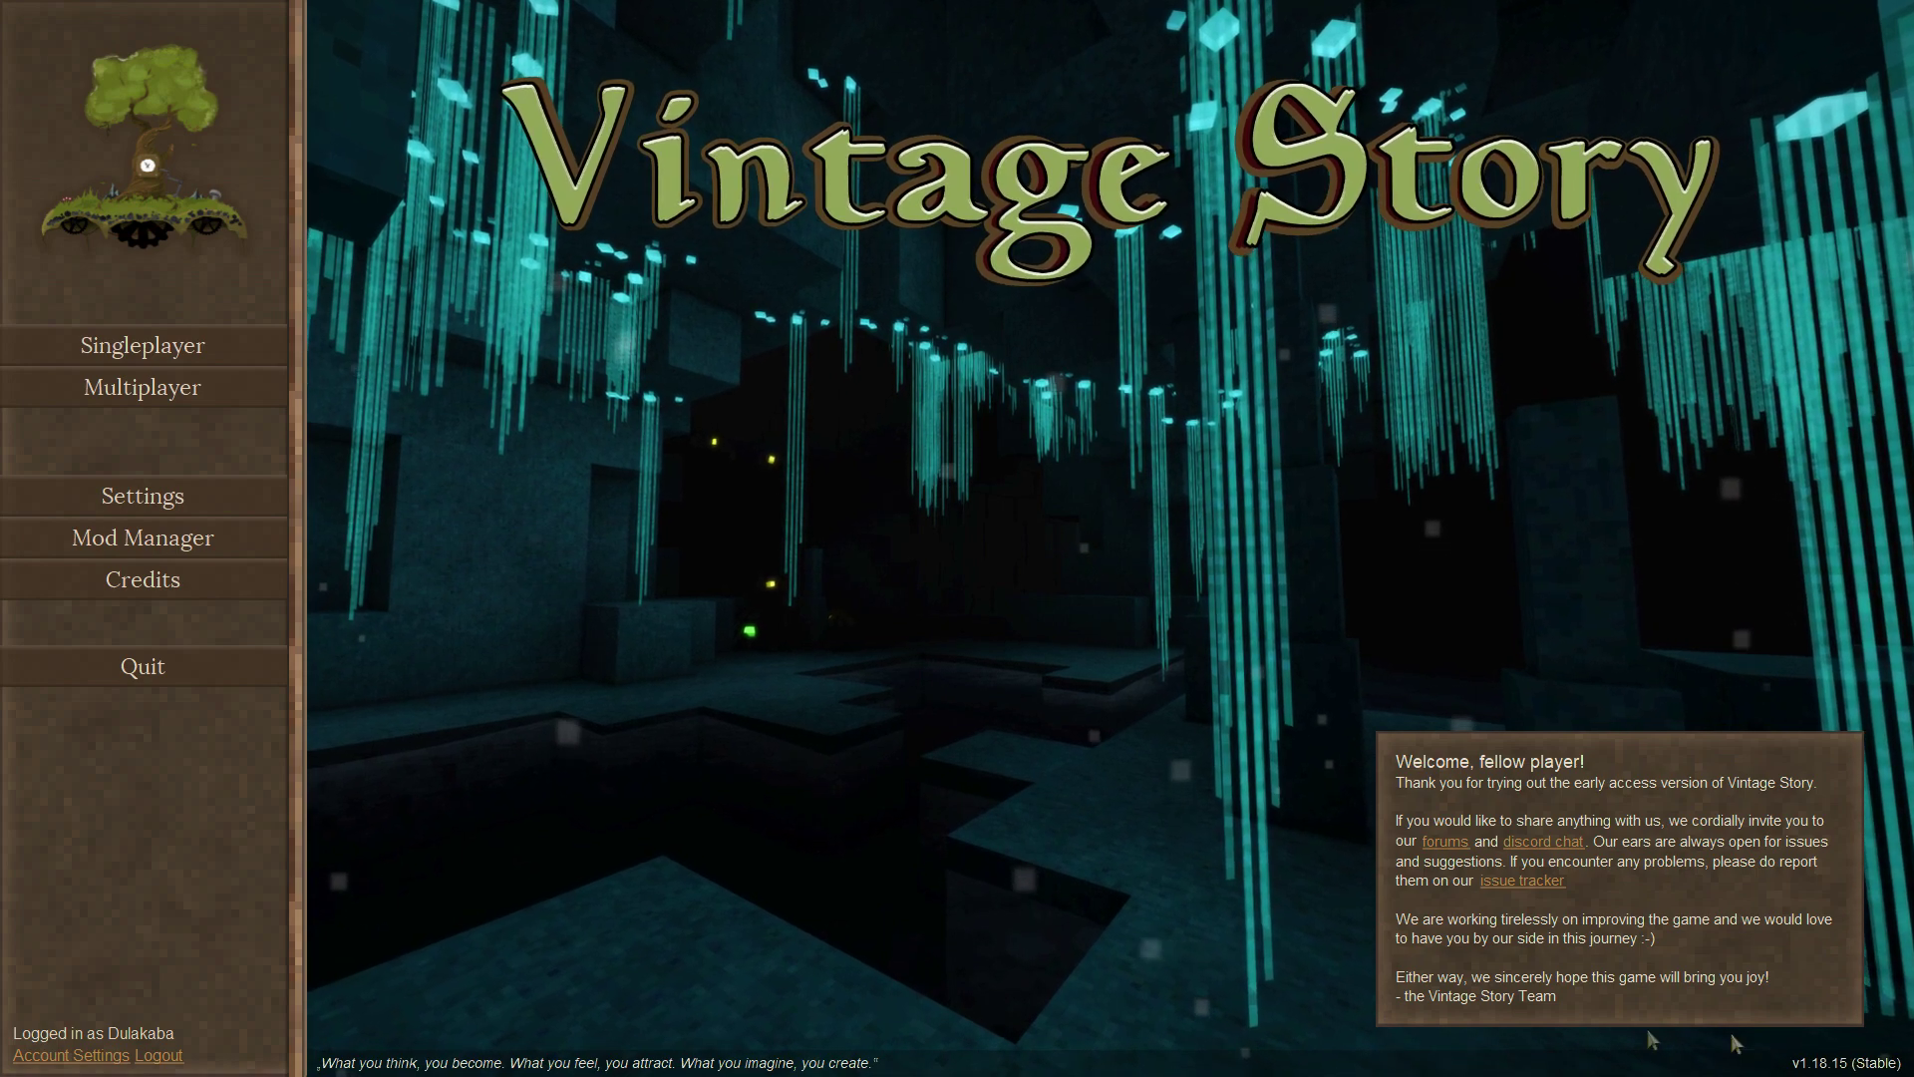
click(119, 545)
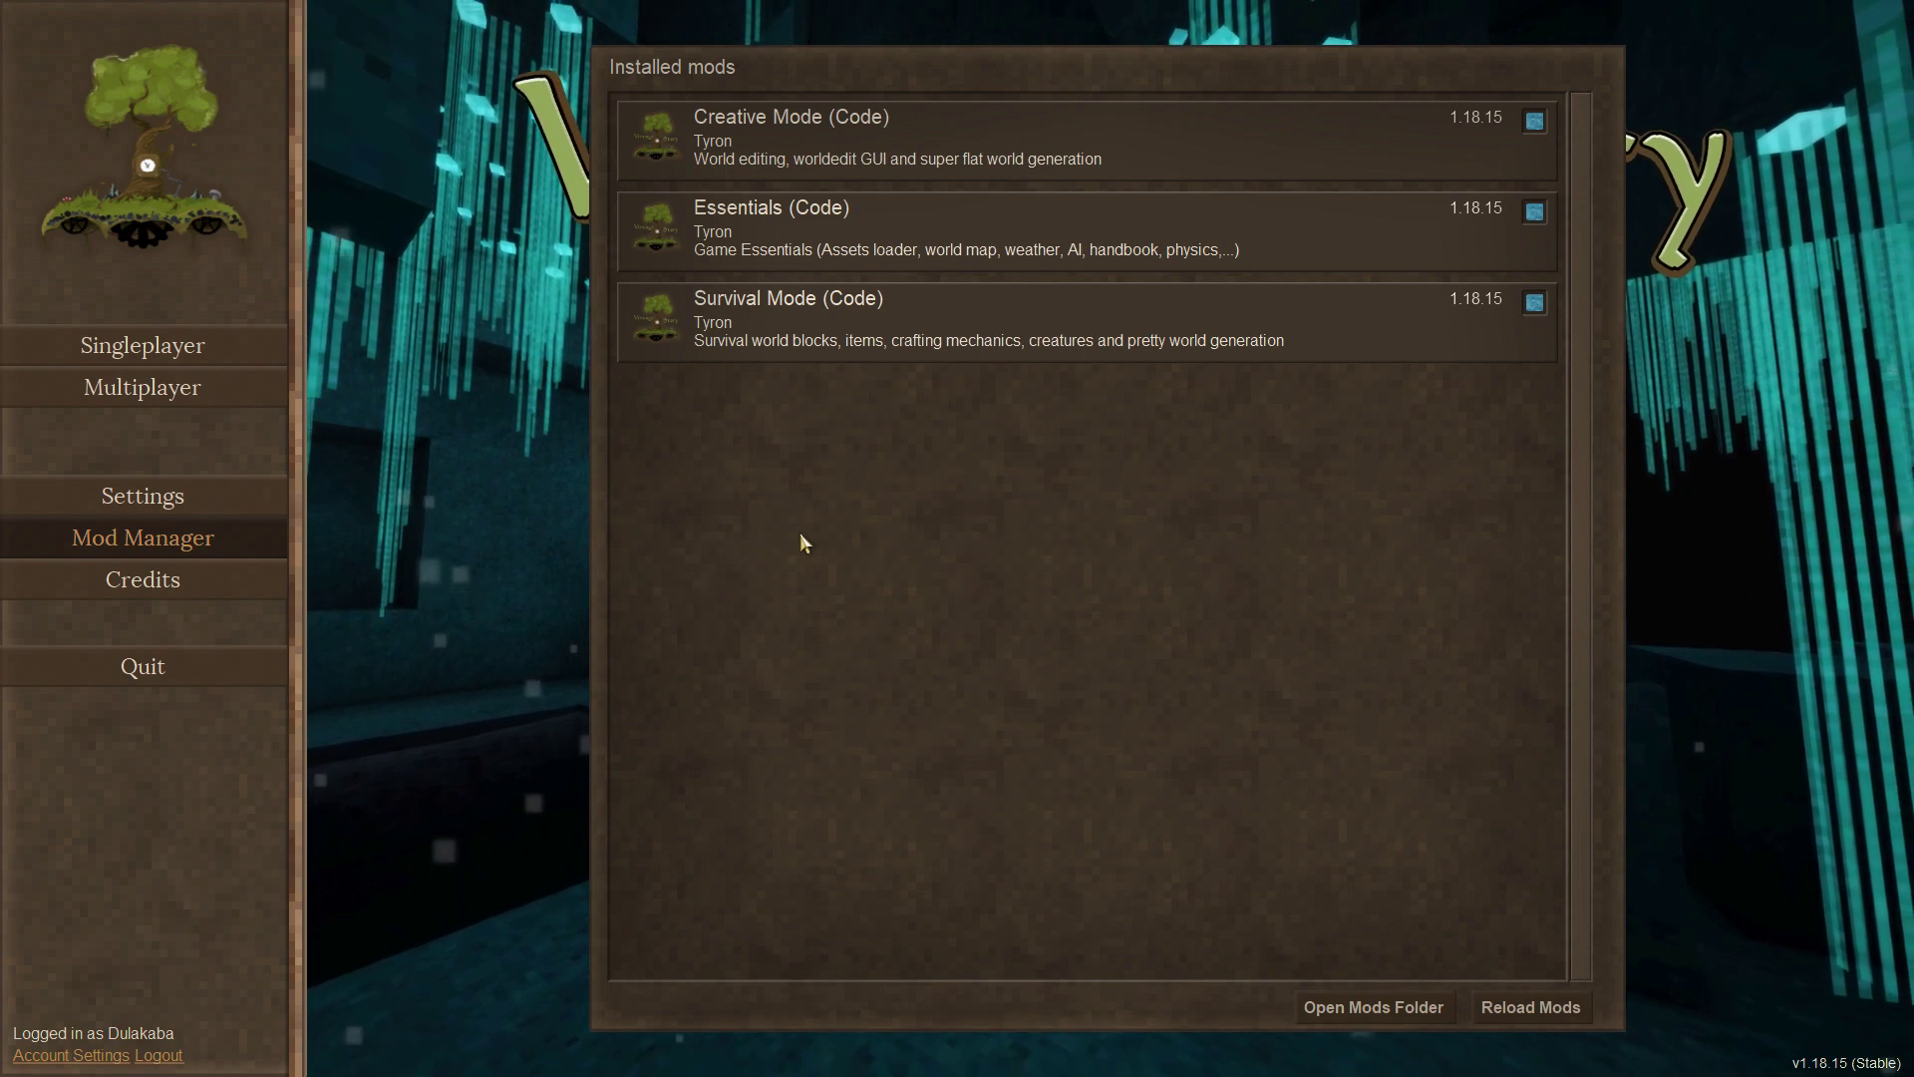
click(145, 665)
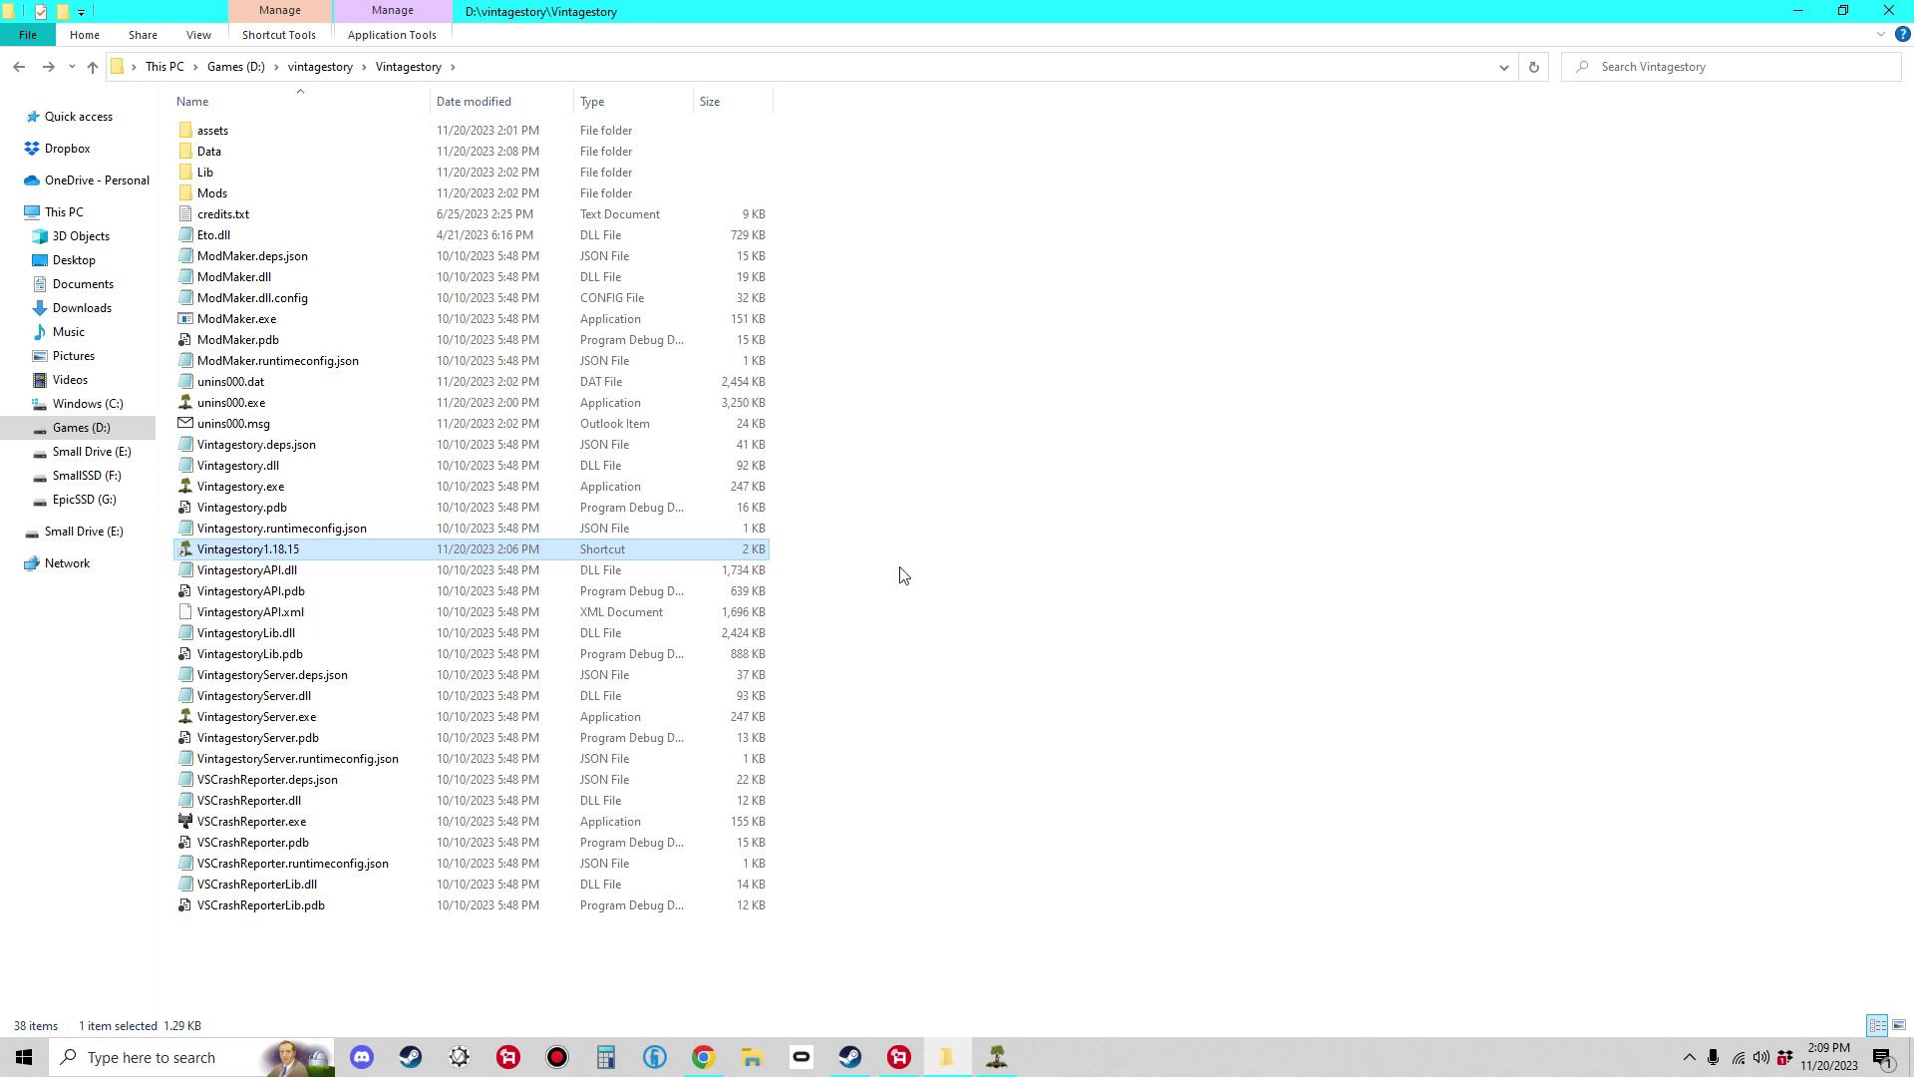
Copy the Mods folder's full path from the address bar and return to the Vintagestory folder
double_click(210, 194)
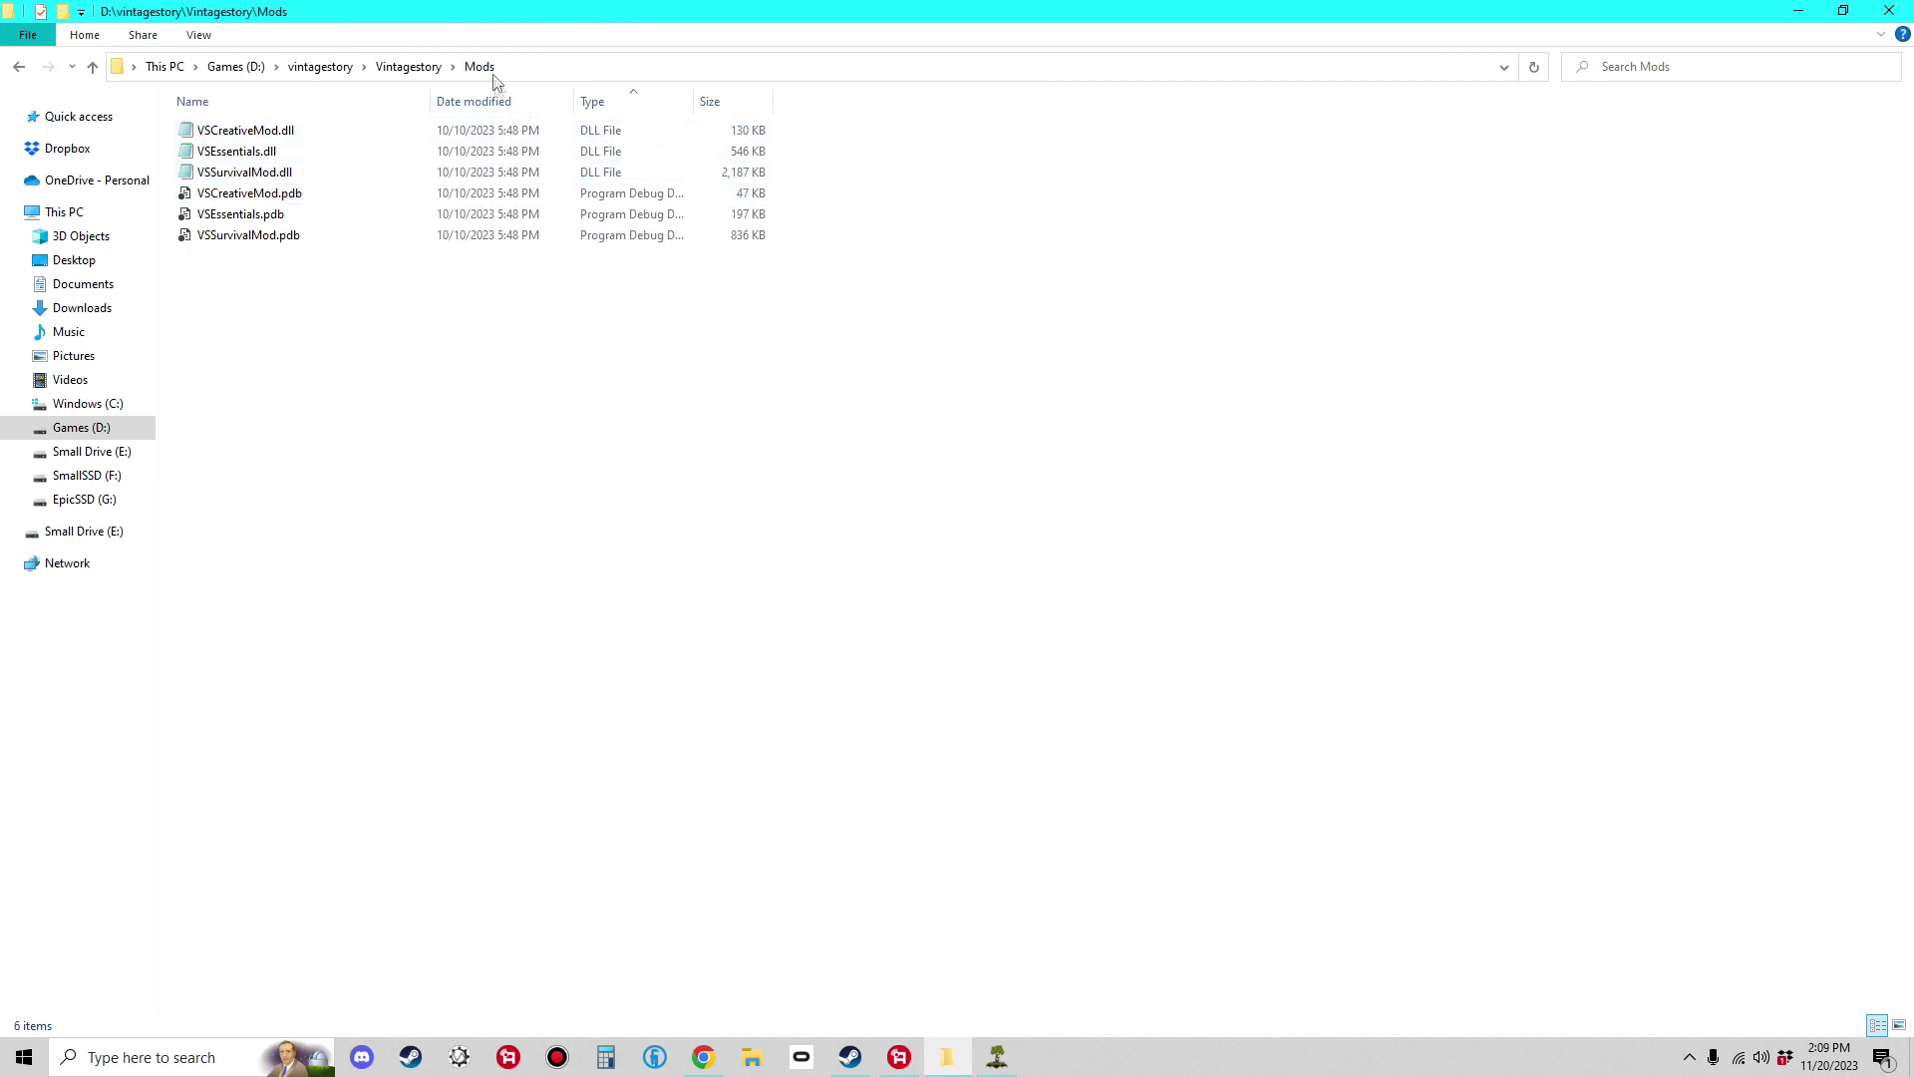
click(553, 67)
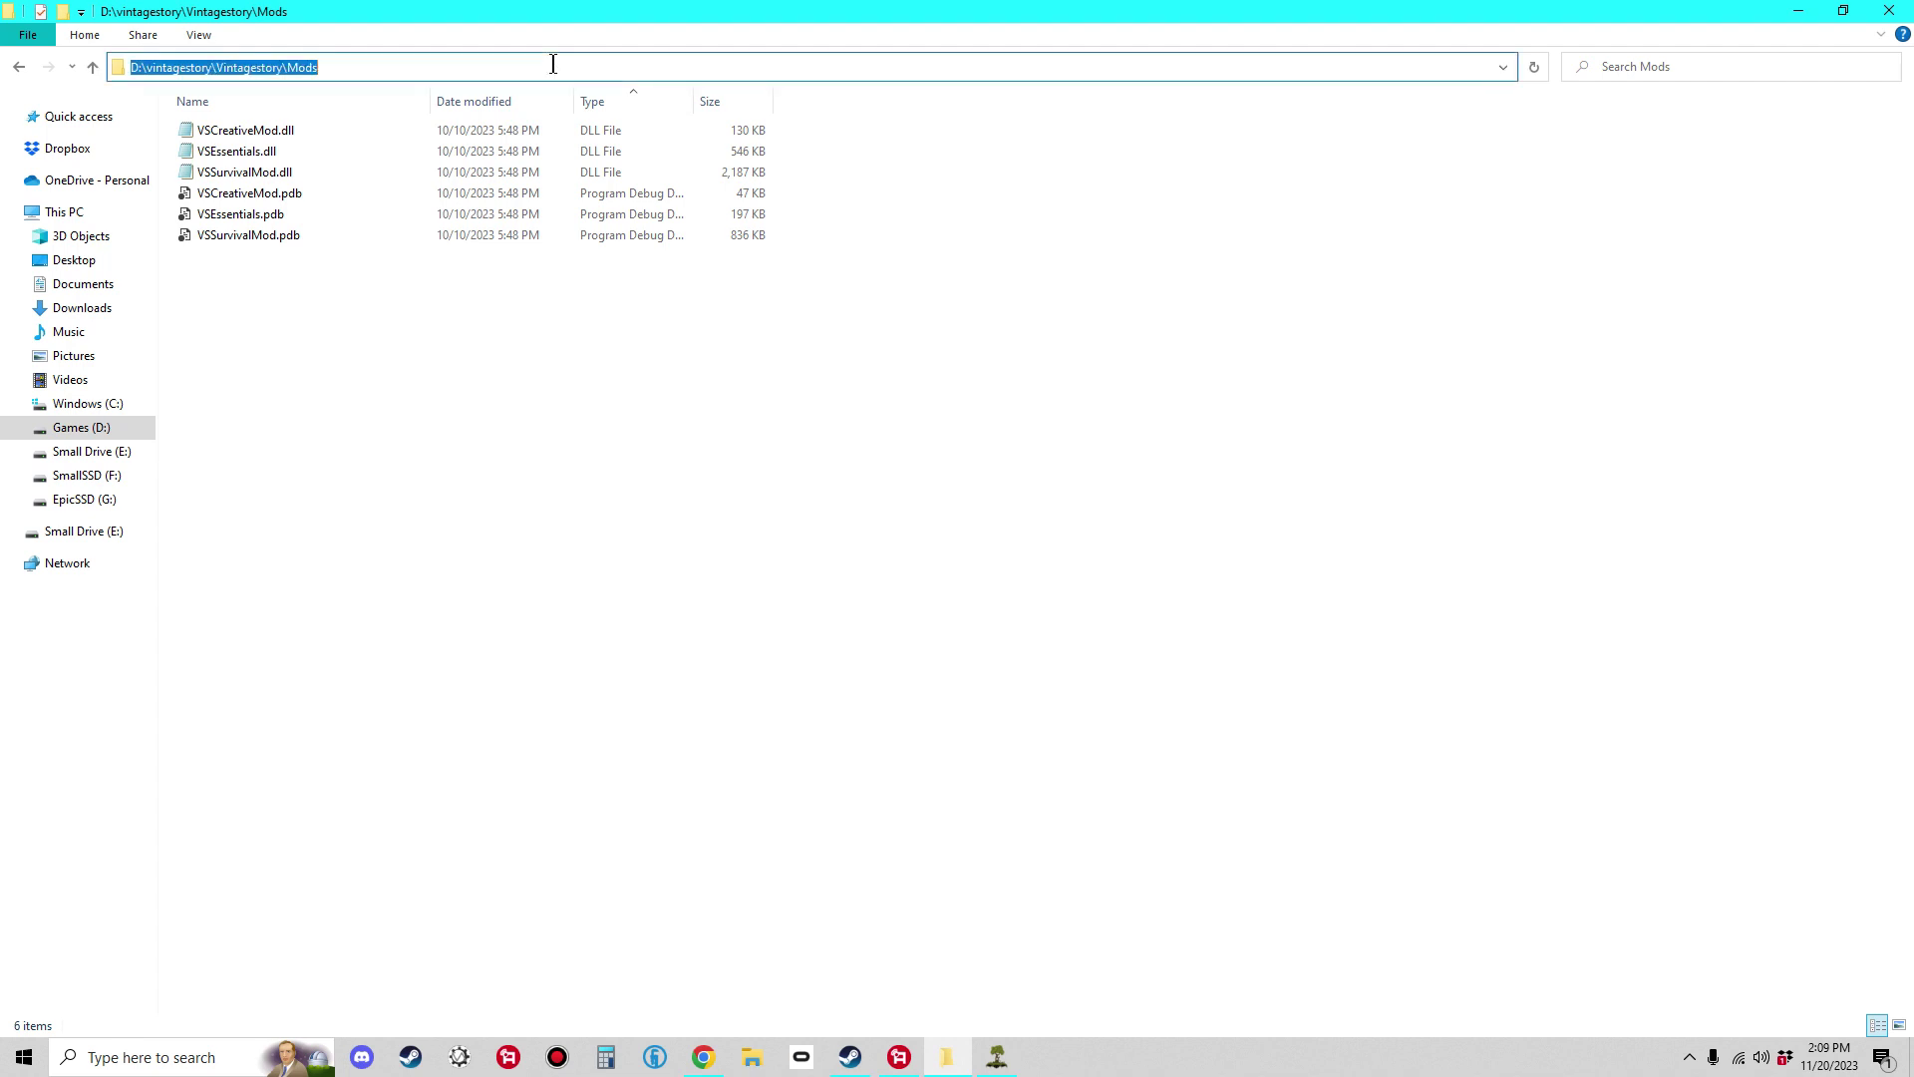
right_click(213, 67)
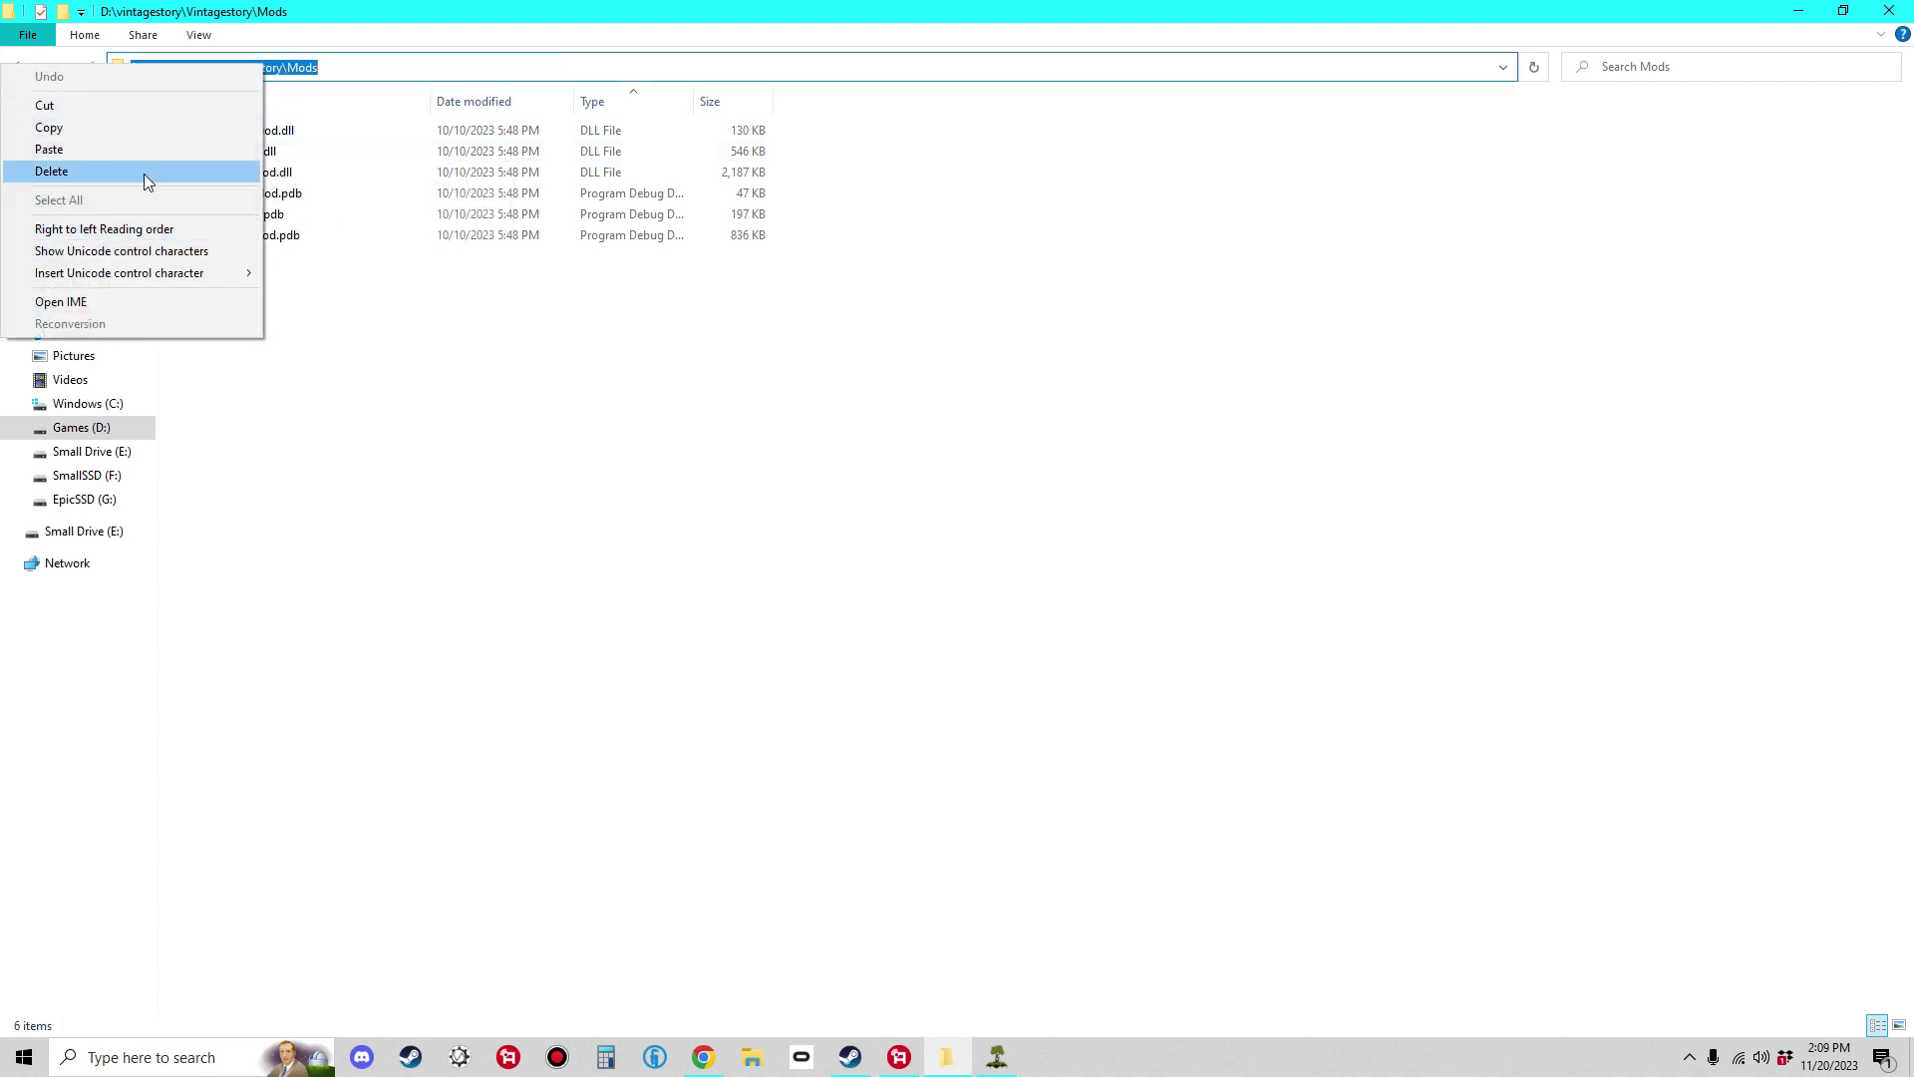
click(118, 134)
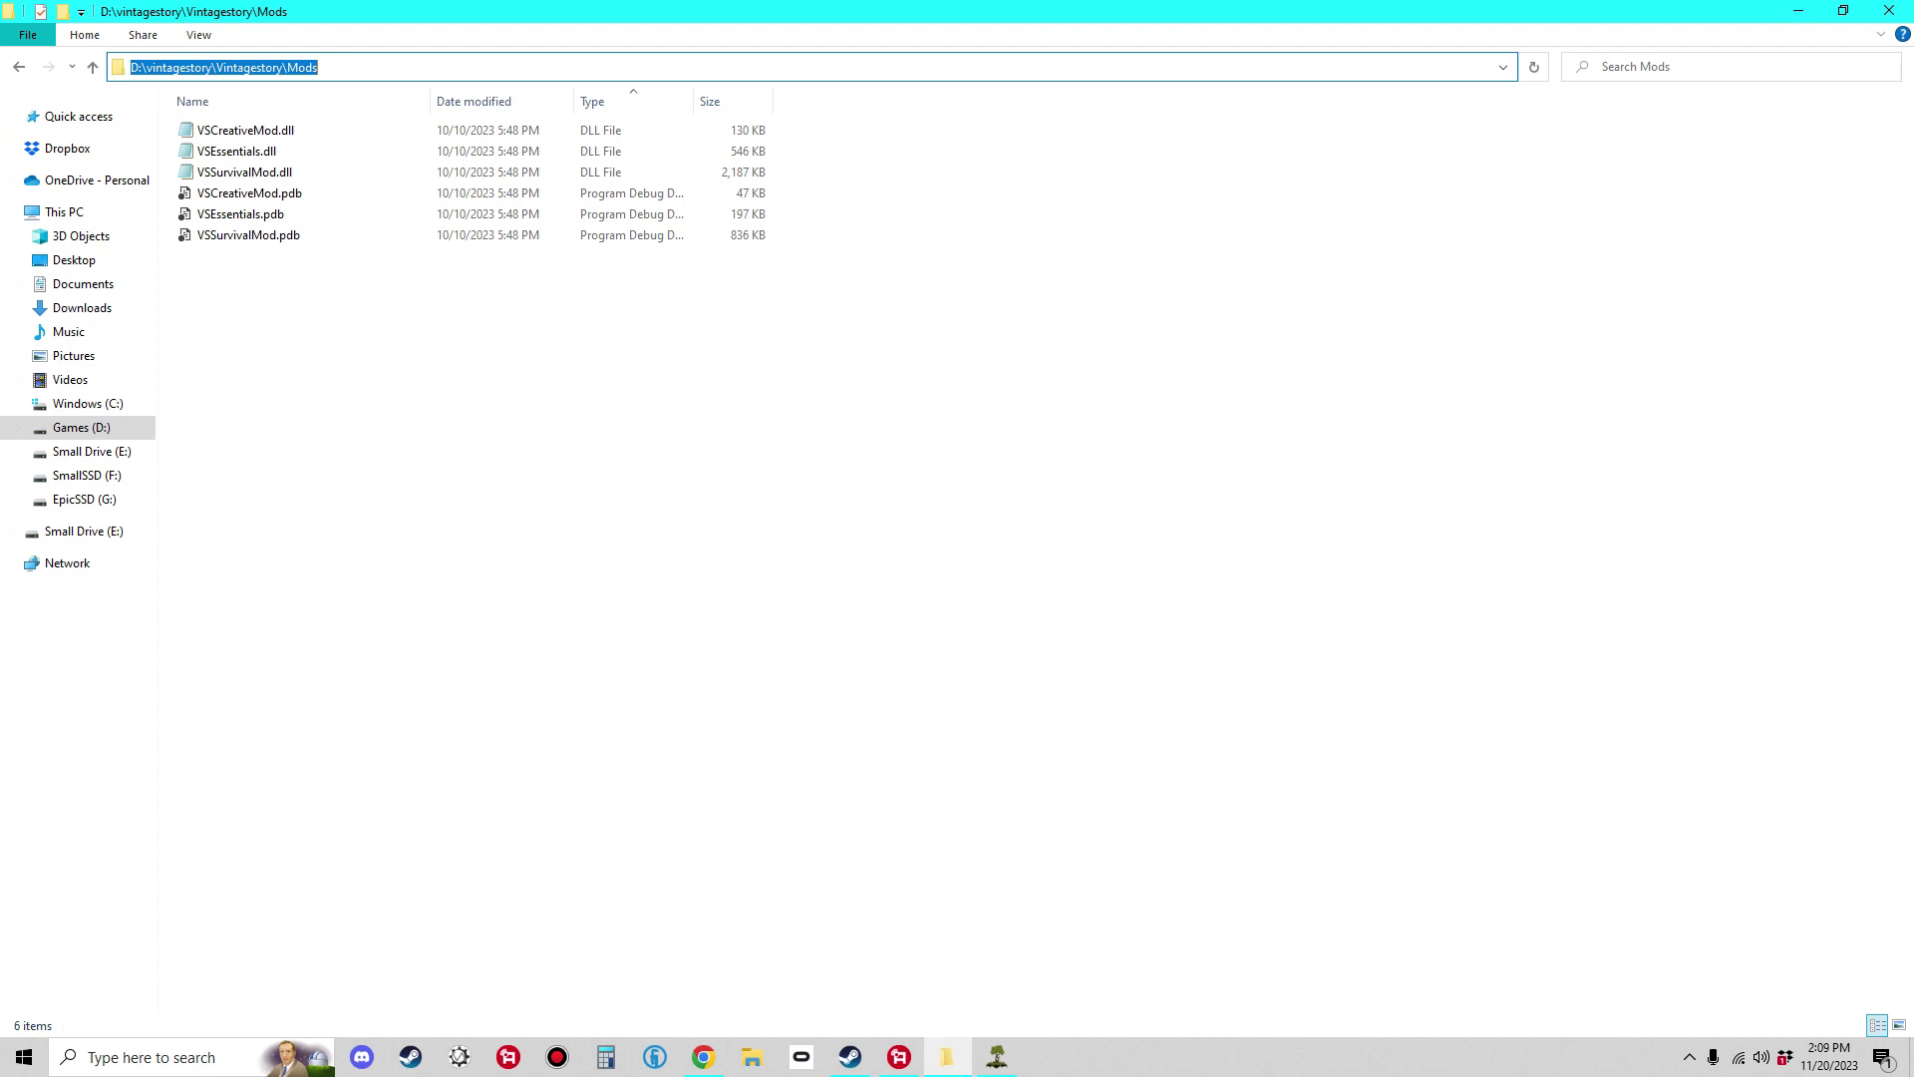
click(18, 67)
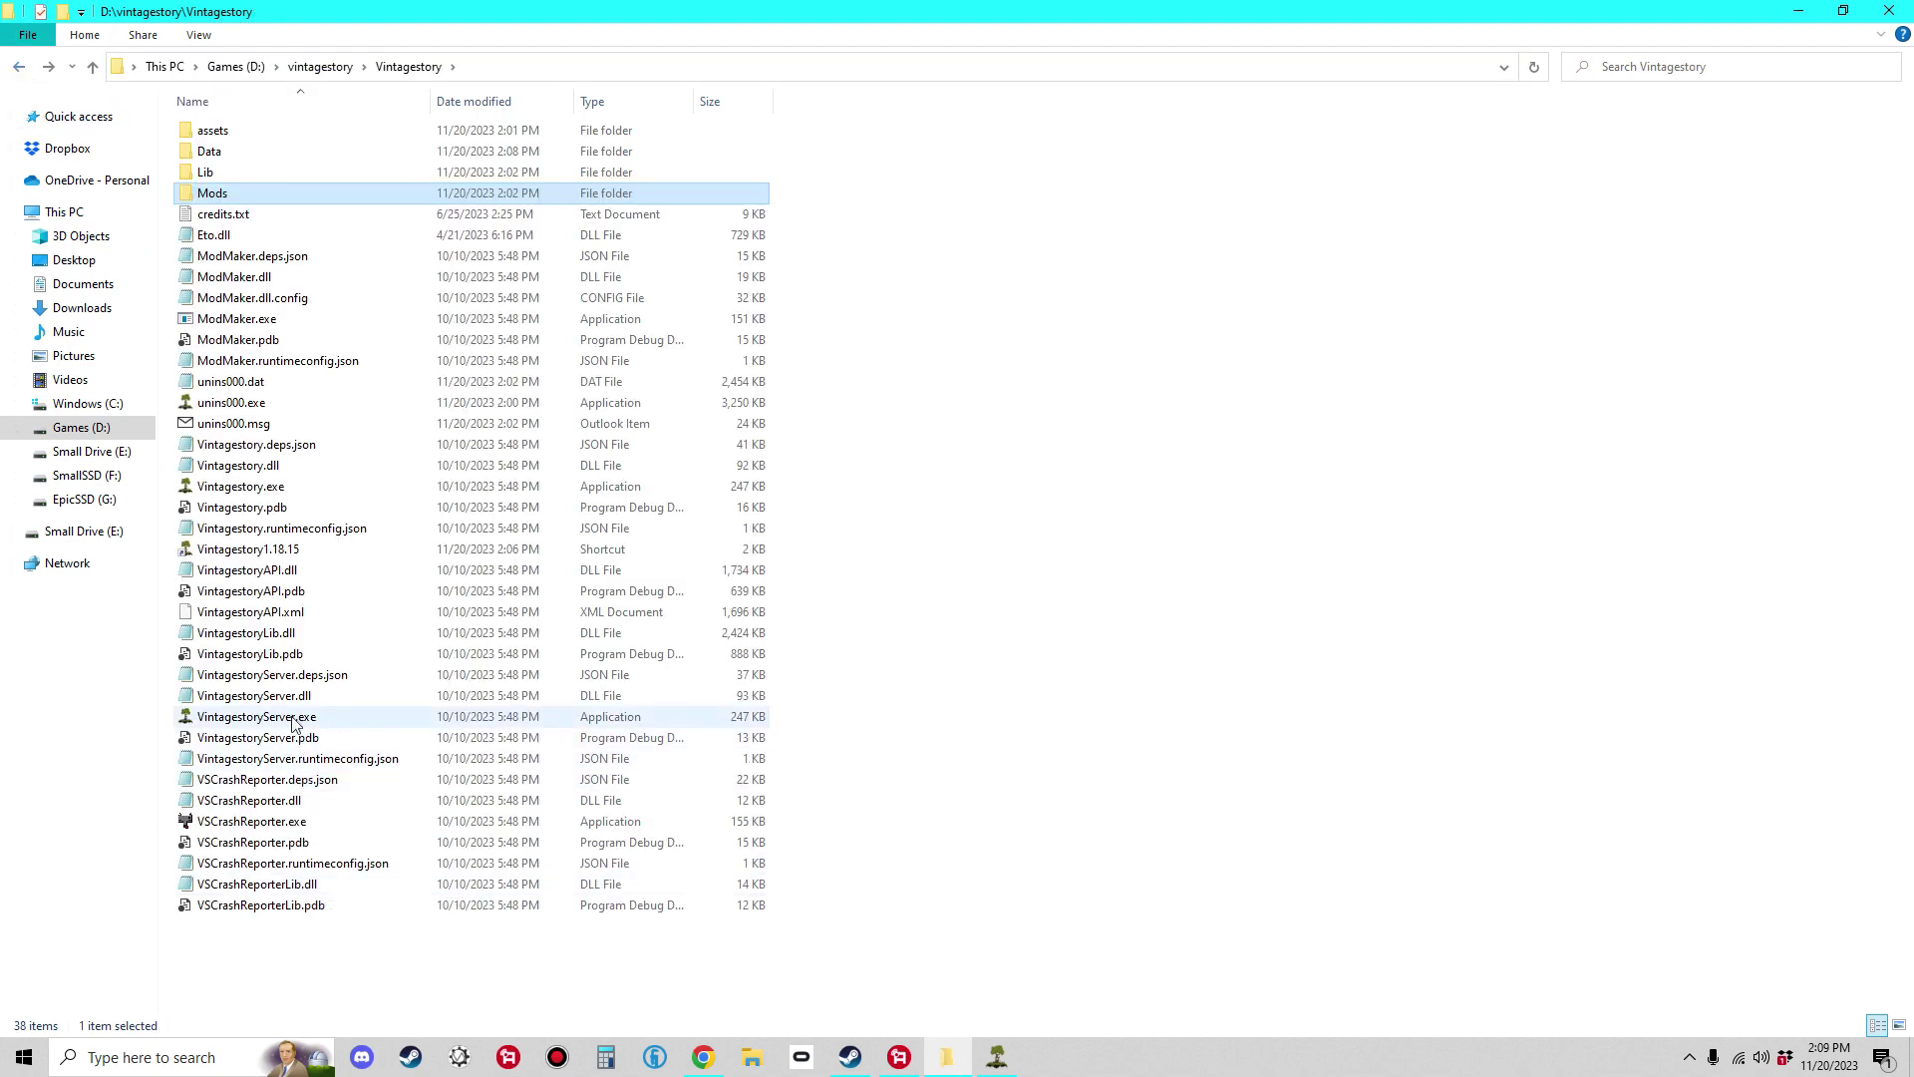
right_click(225, 551)
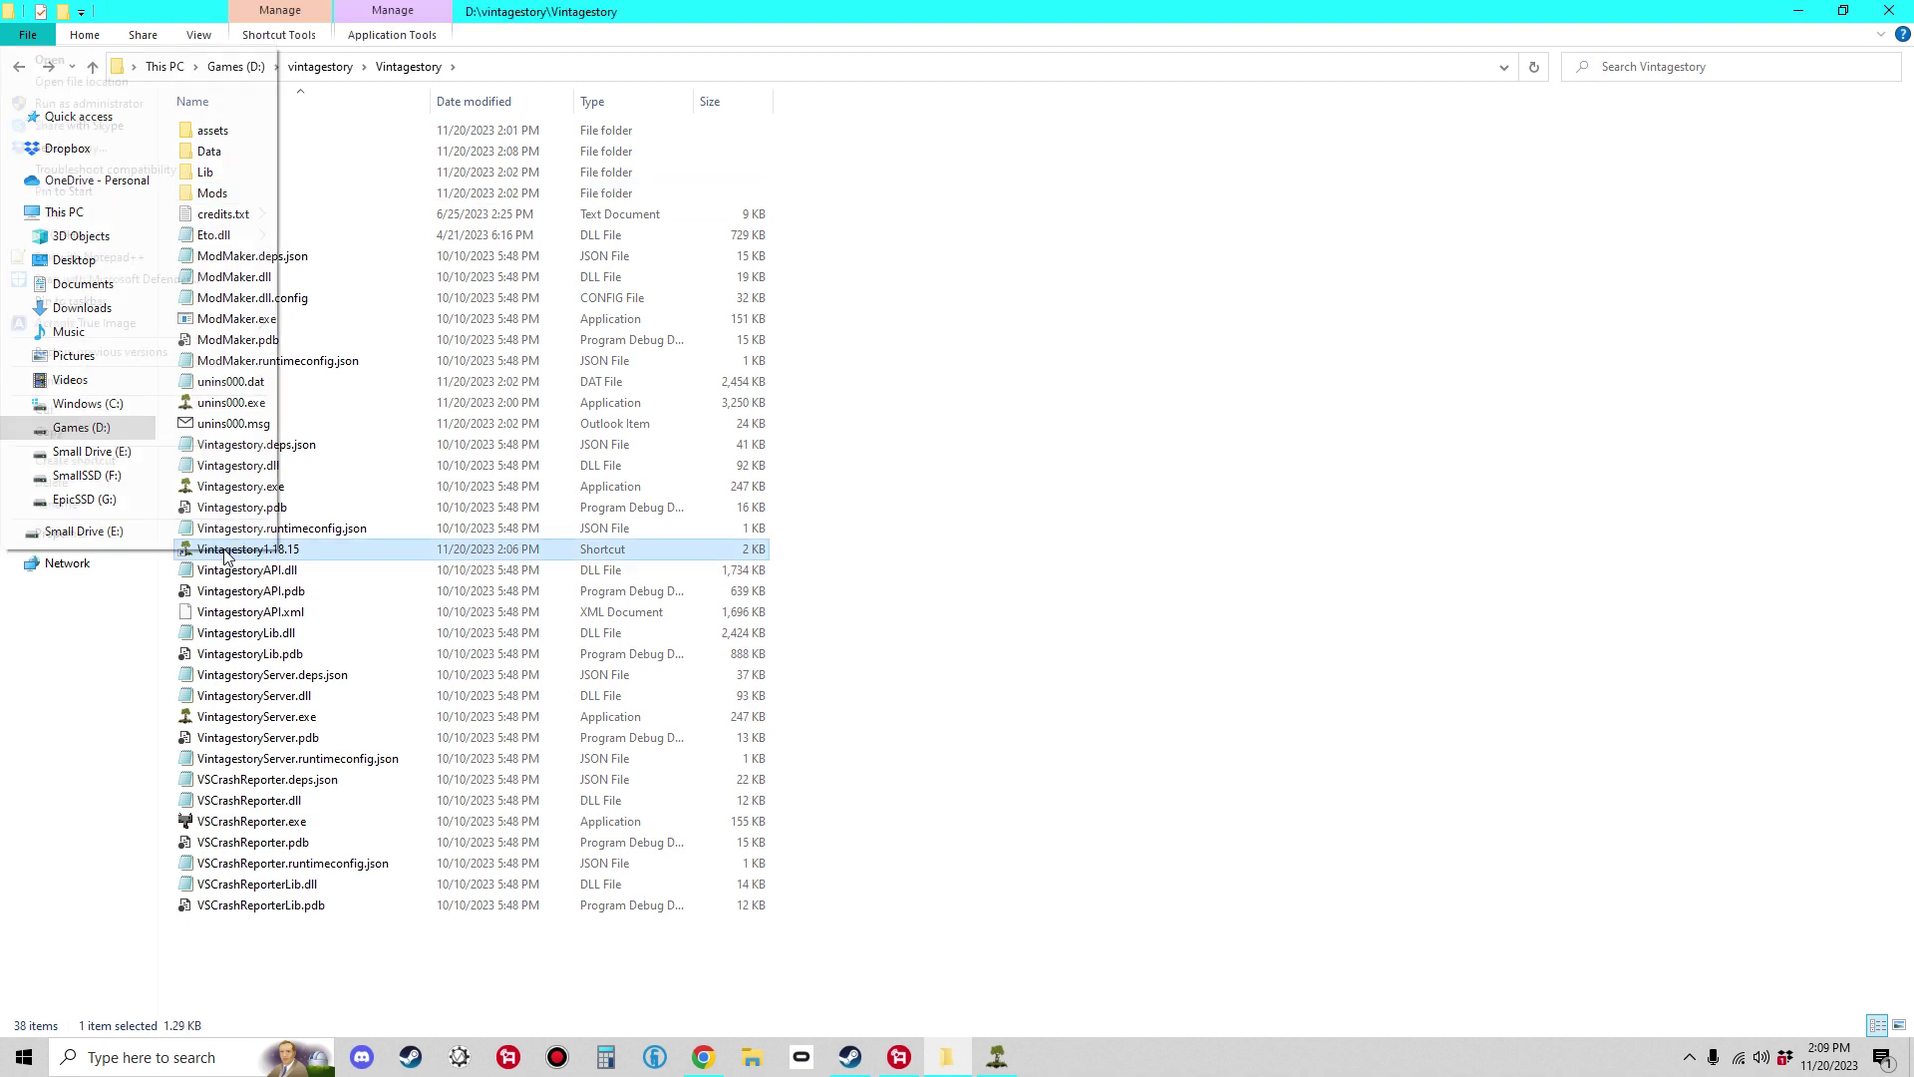
Append '--addModPath D:\vintagestory\Vintagestory\Mods' to the shortcut's Target and apply it
click(182, 532)
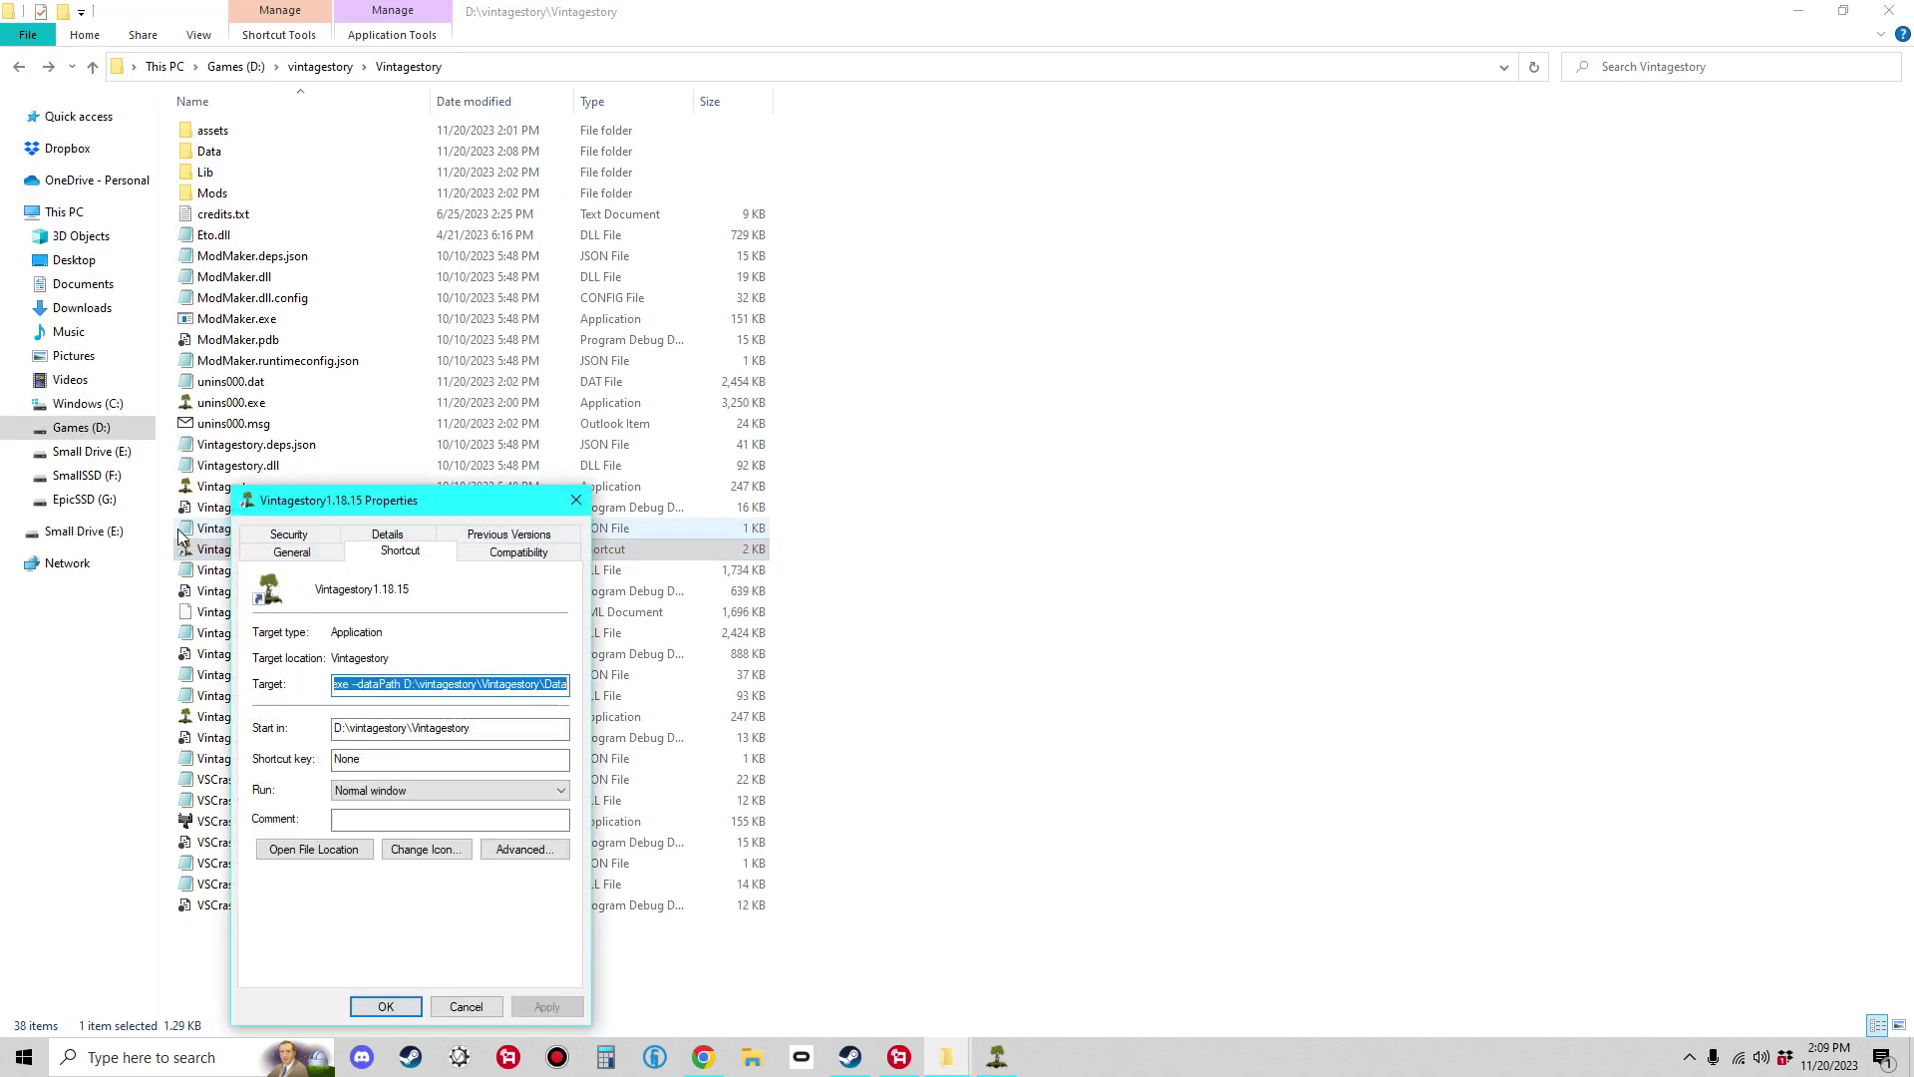
drag(439, 498, 1163, 151)
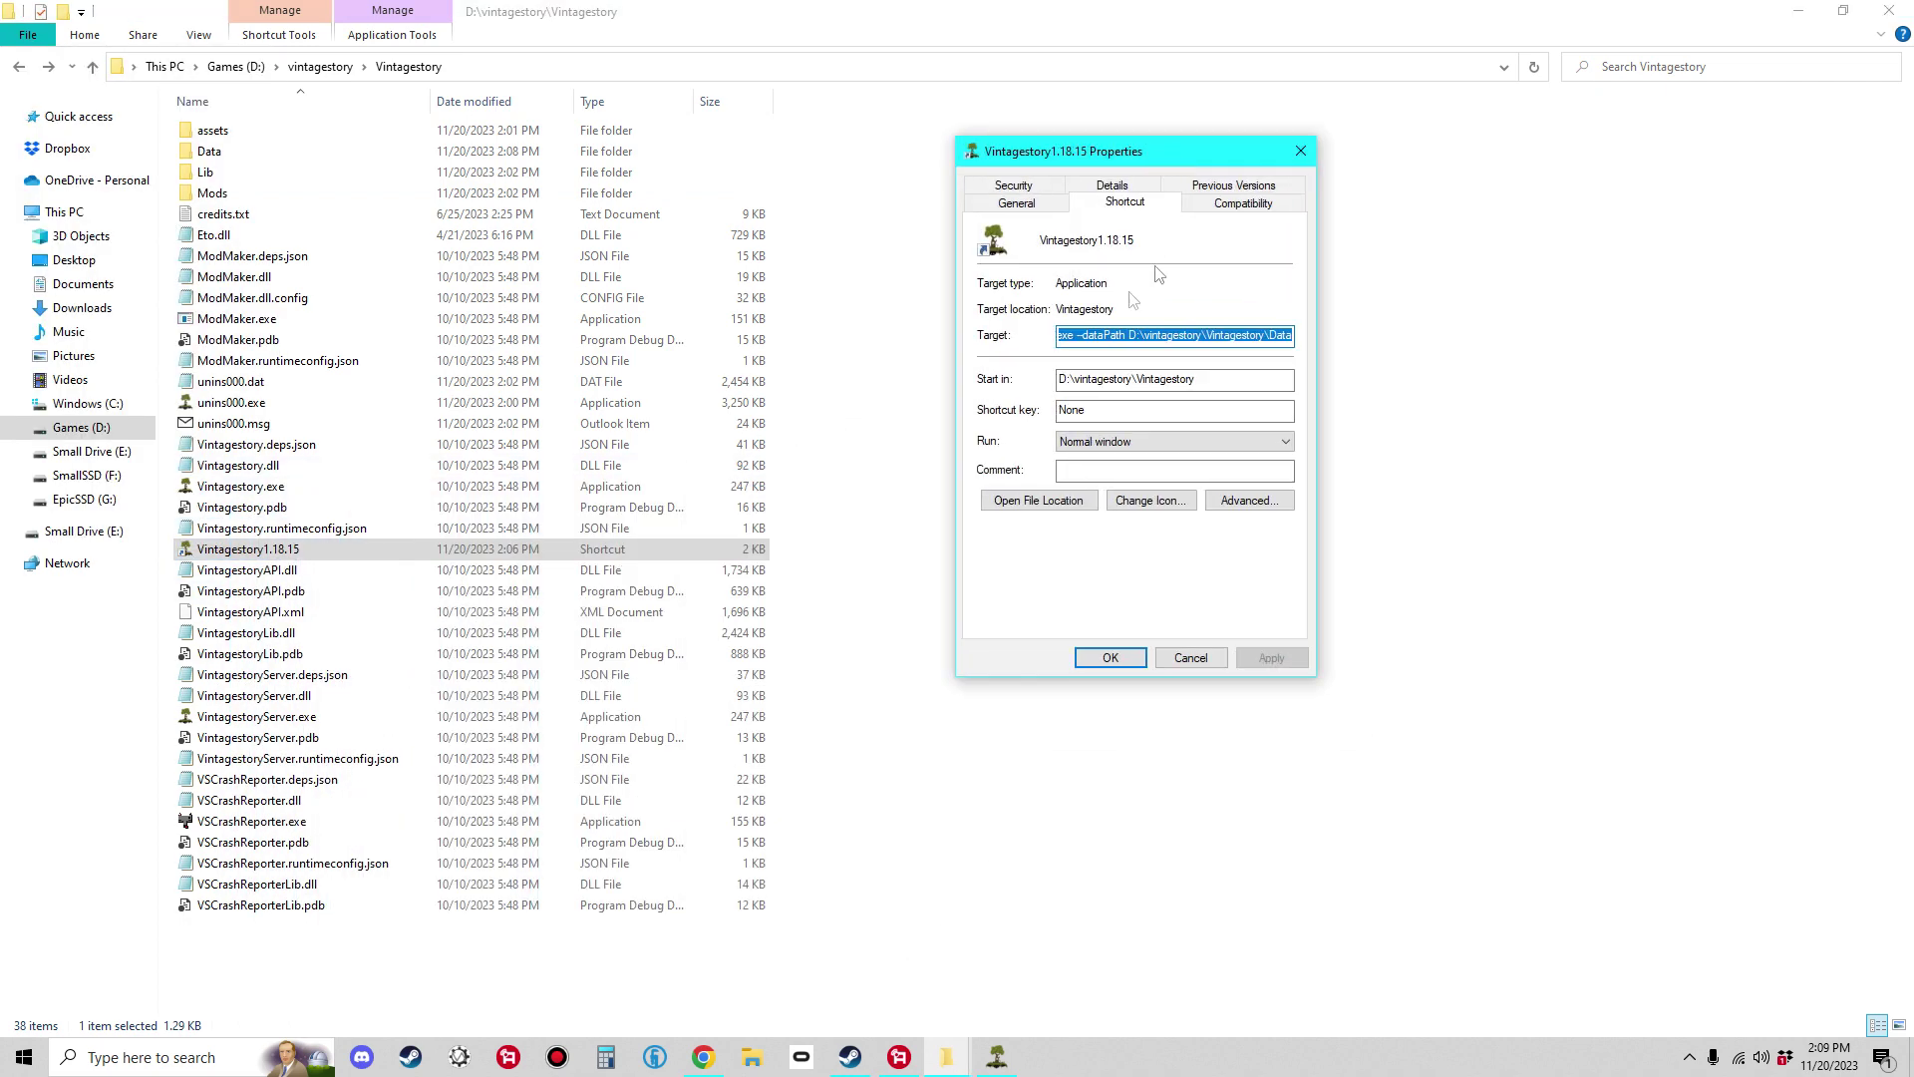
click(1161, 335)
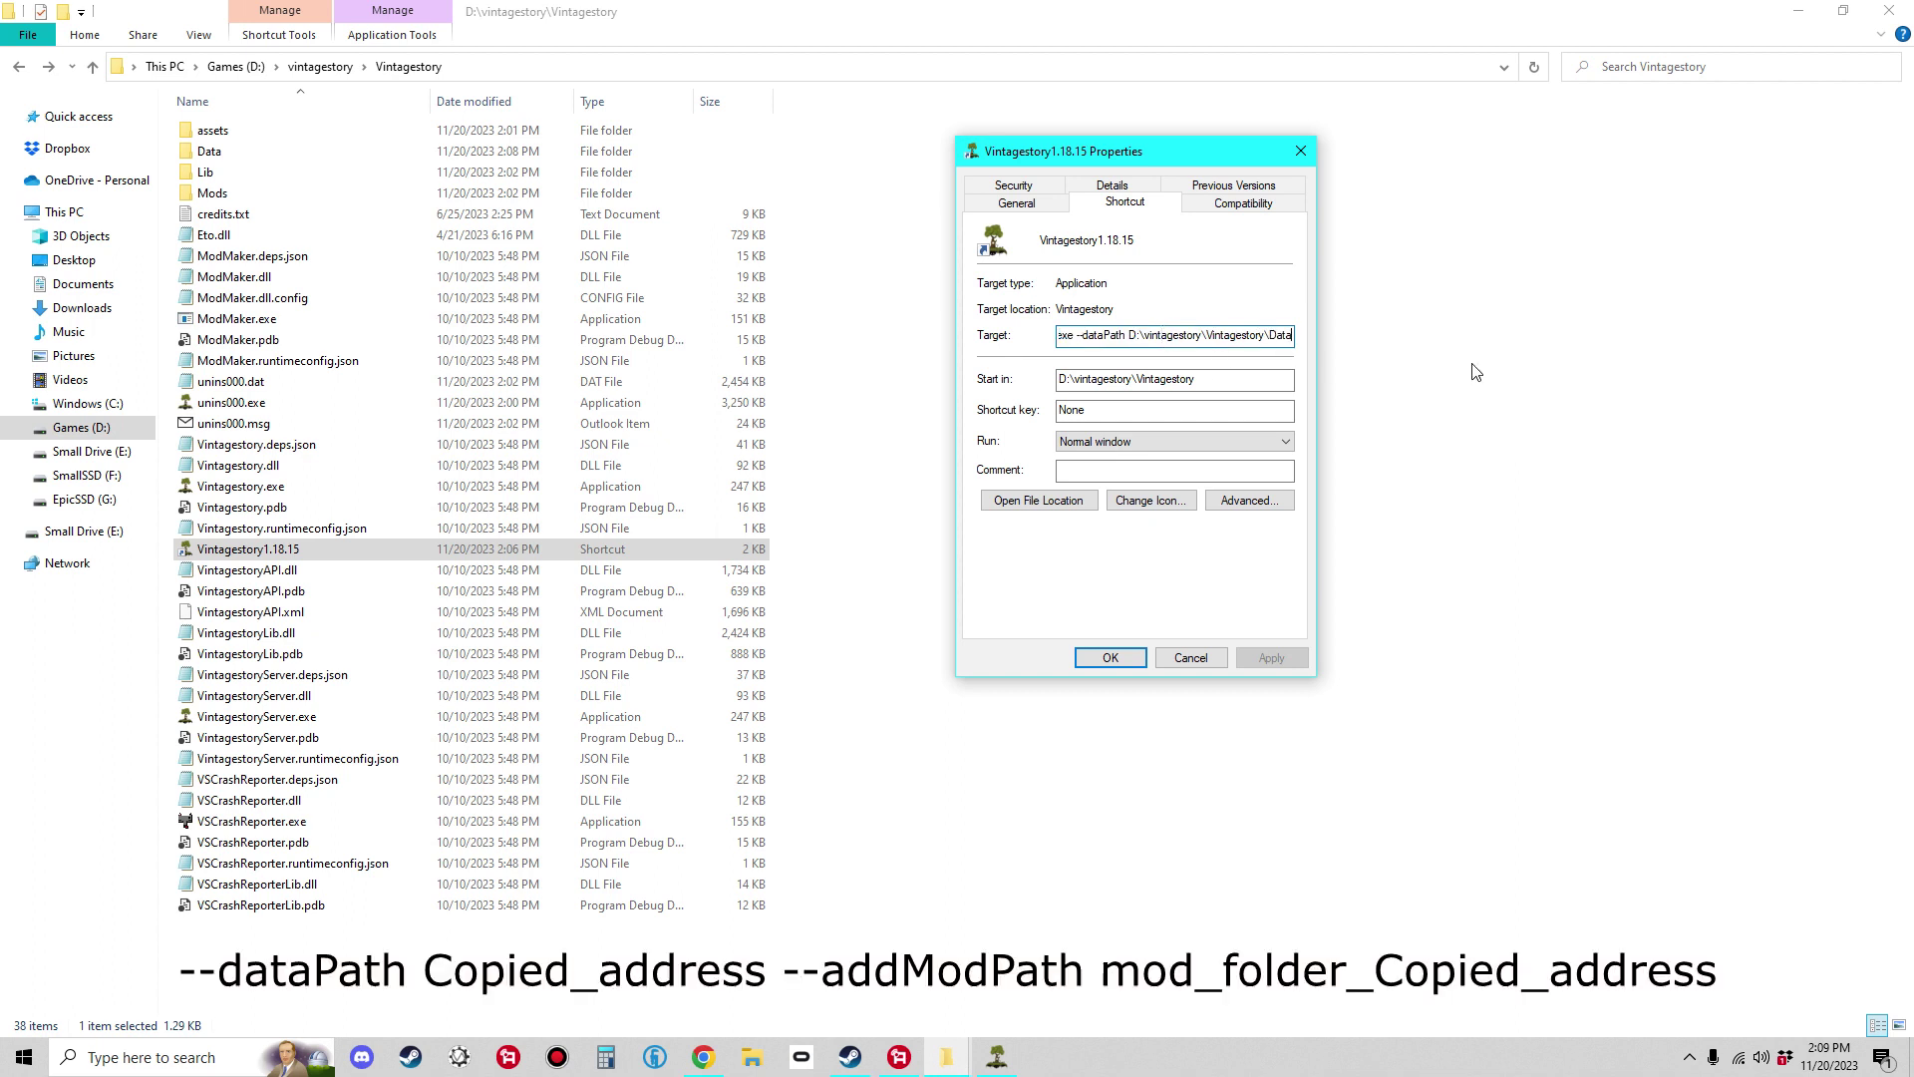
key(End)
text(--)
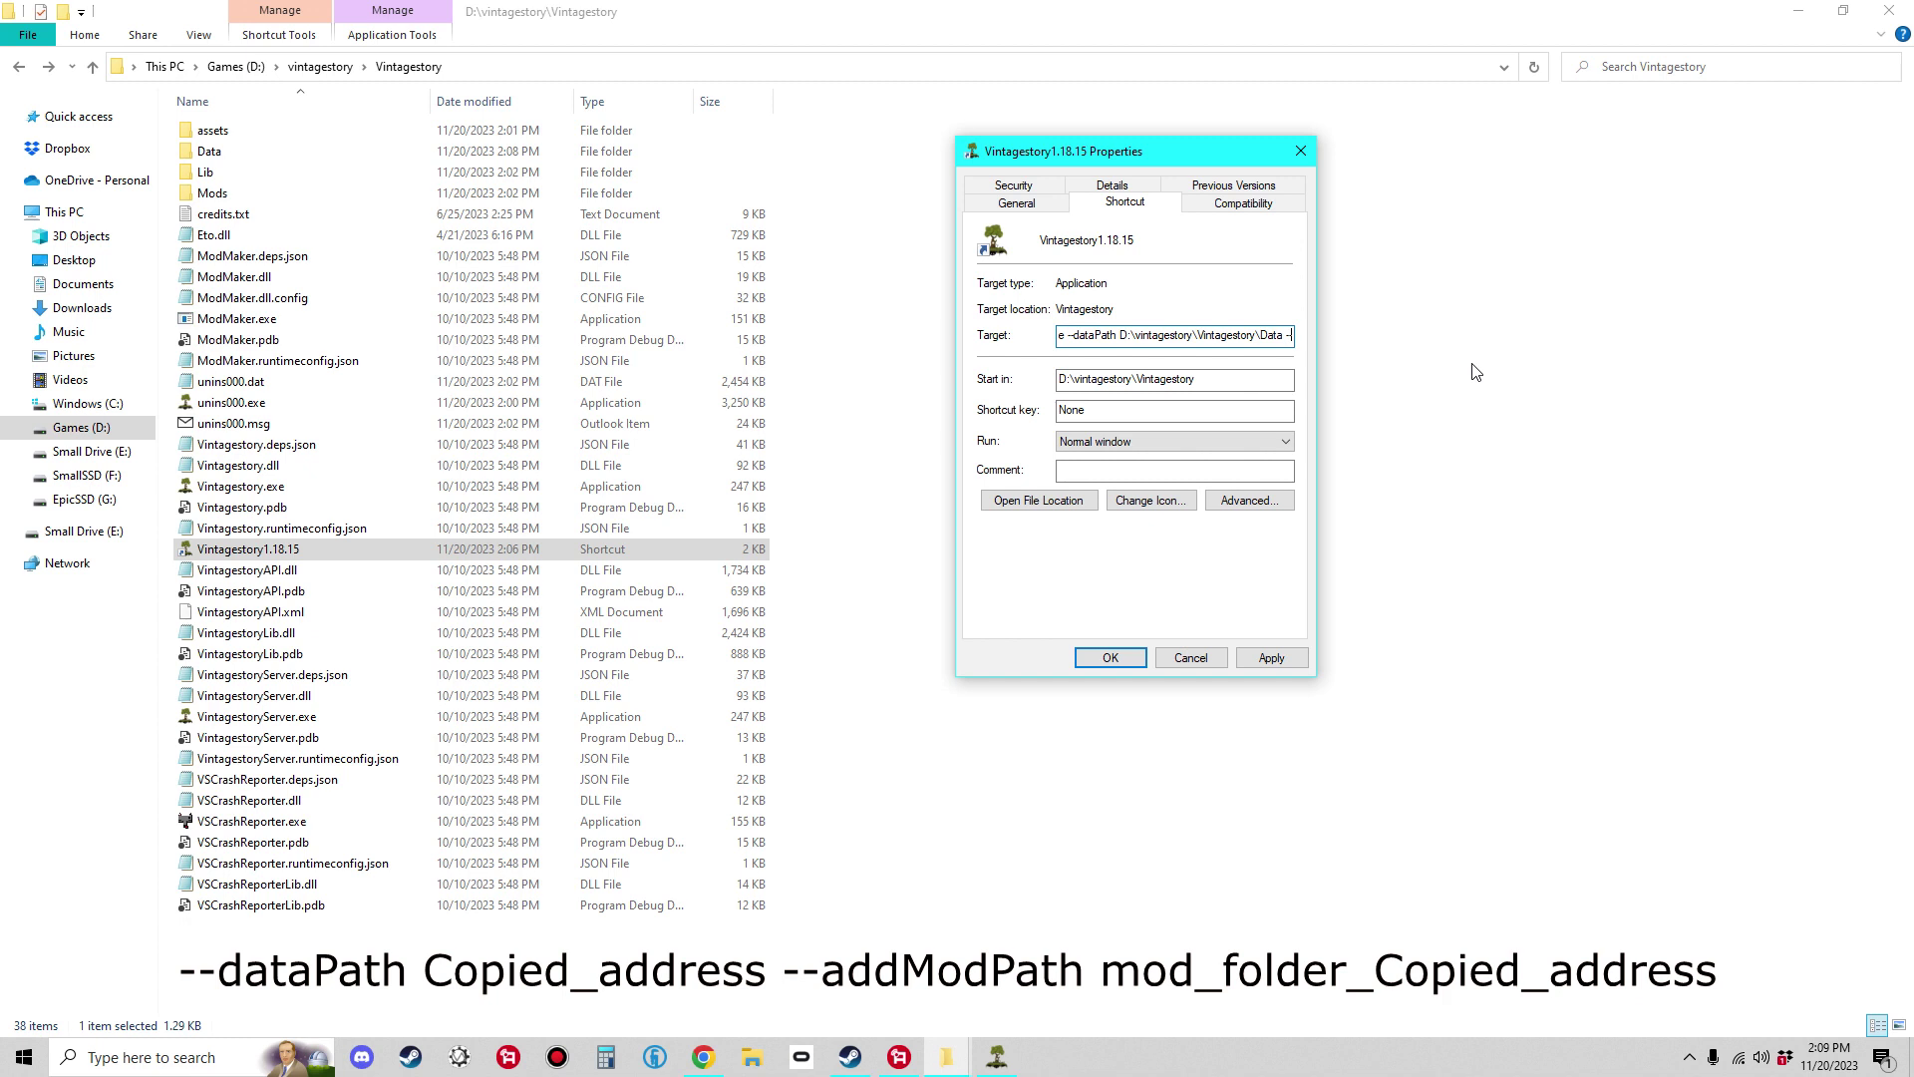
text(-ad)
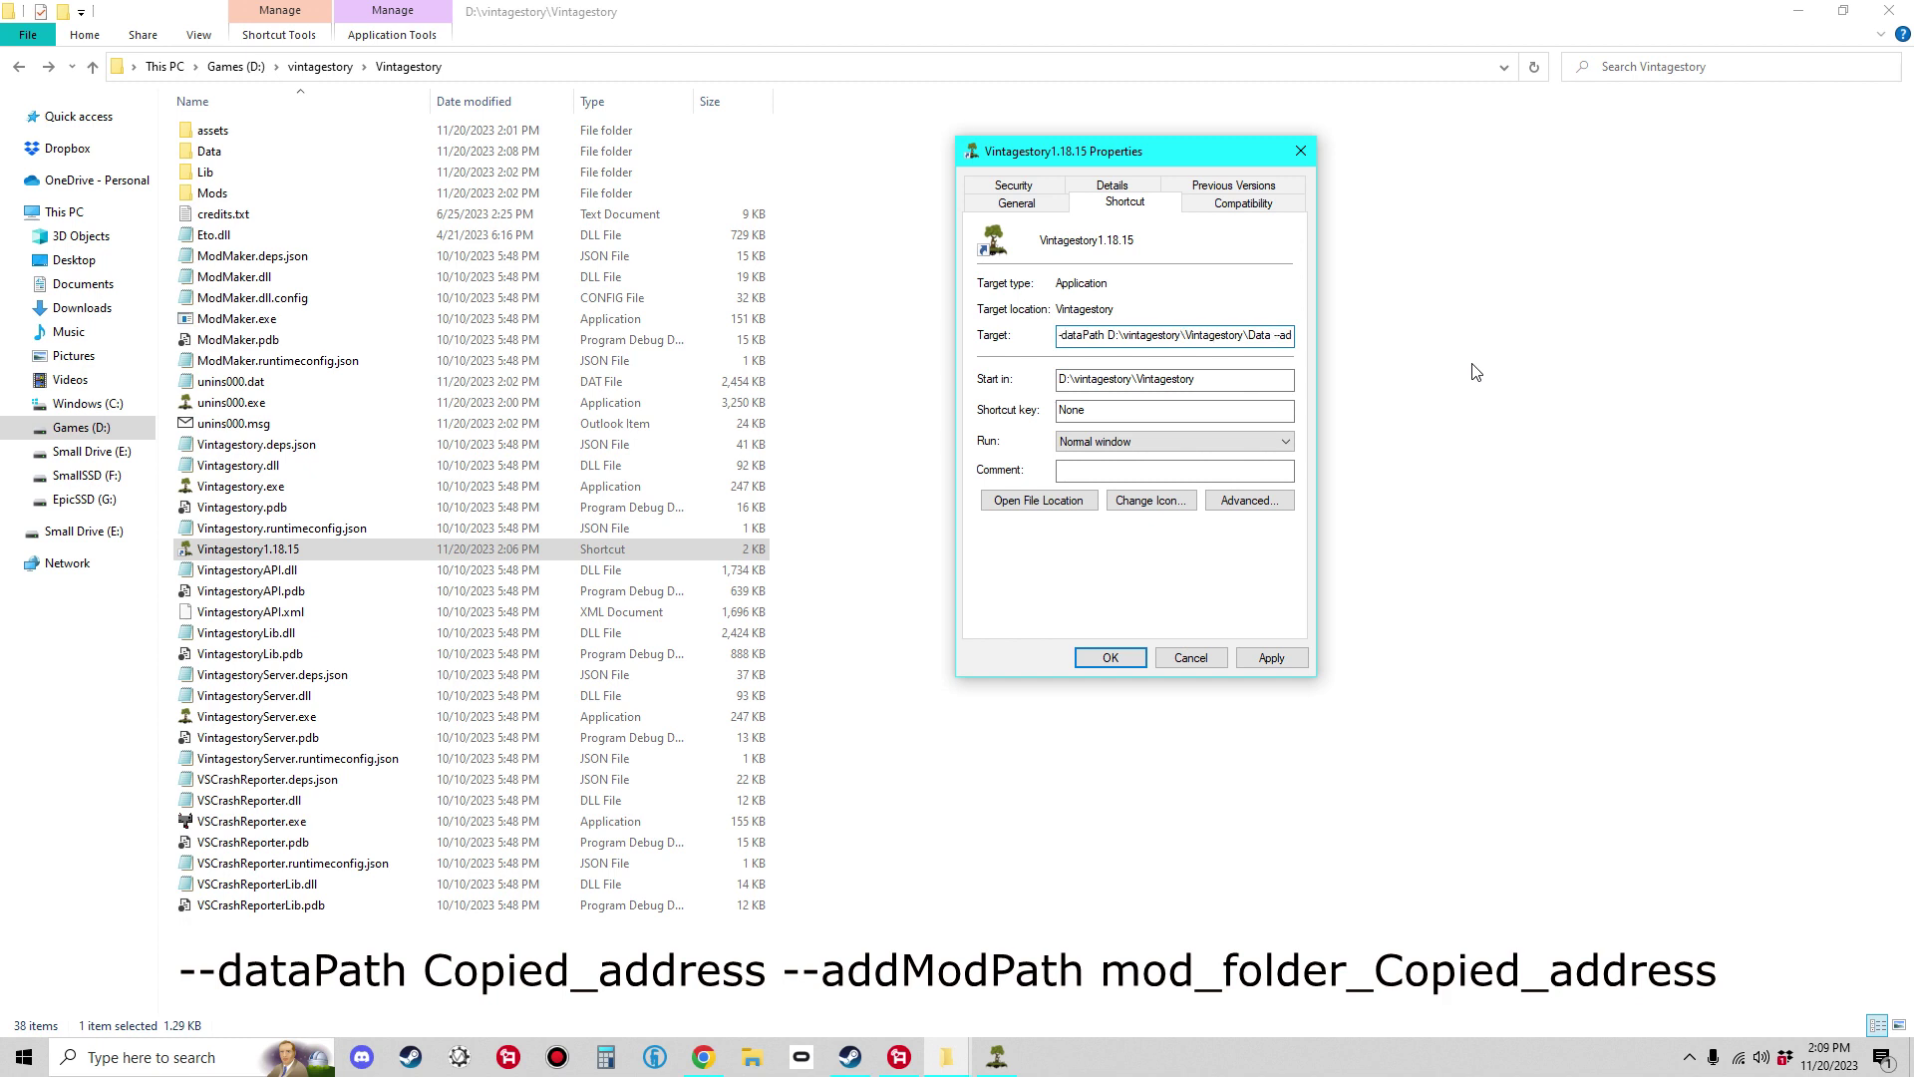
text(dMod)
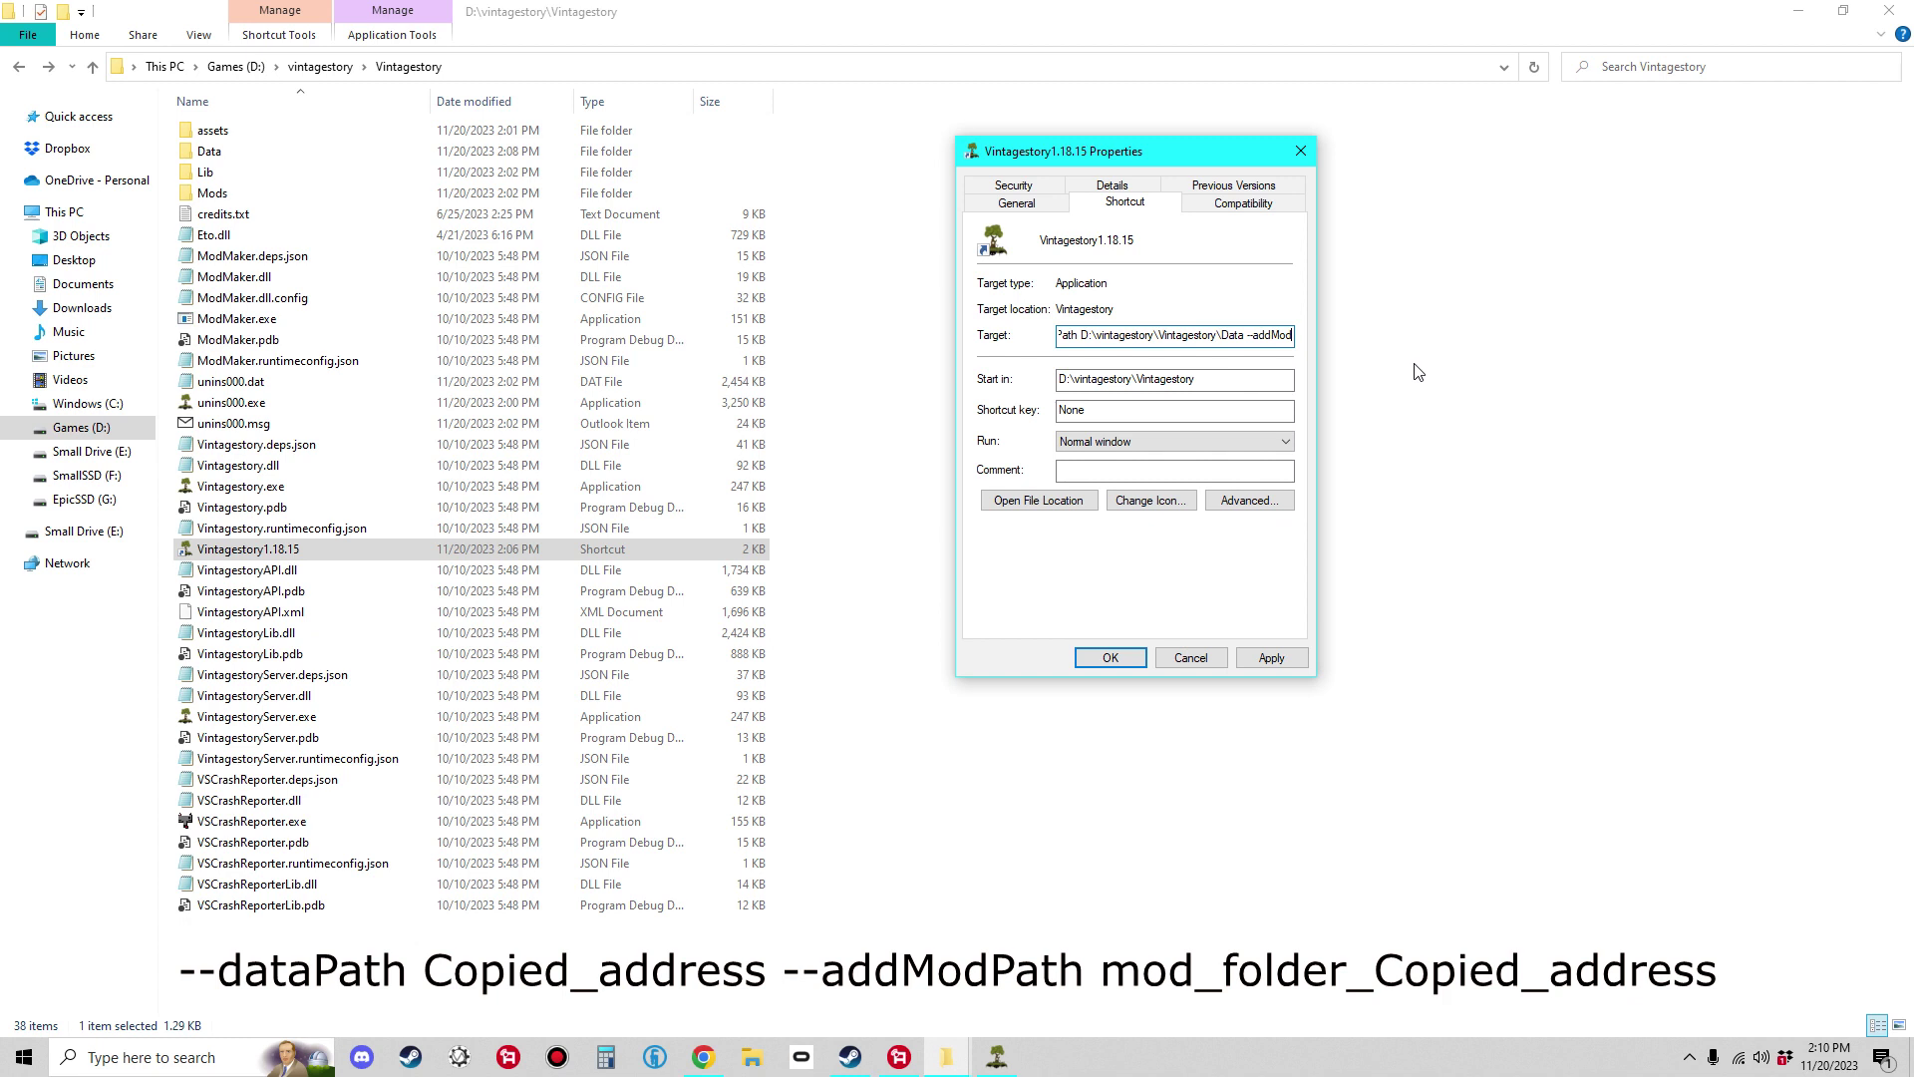
text(Path)
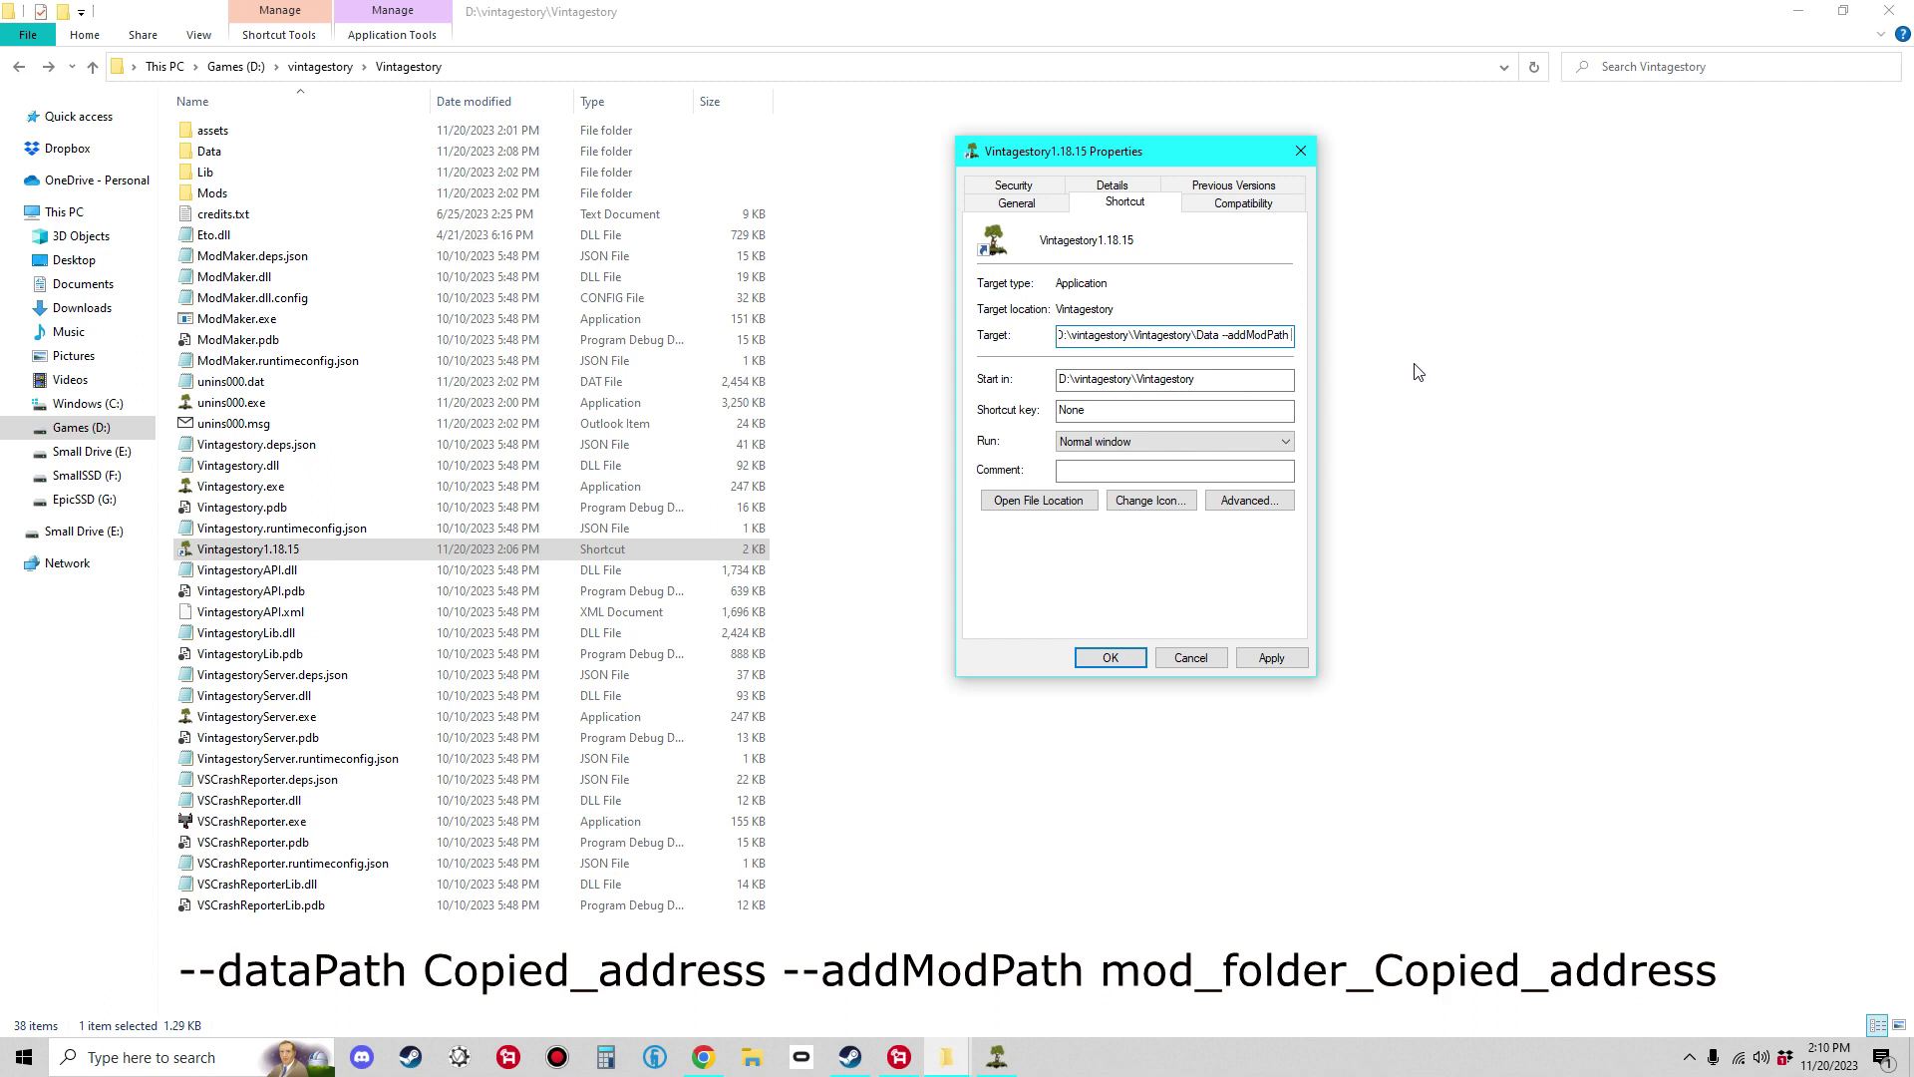
text(D:\vintagestory\Vintagestory\Mods)
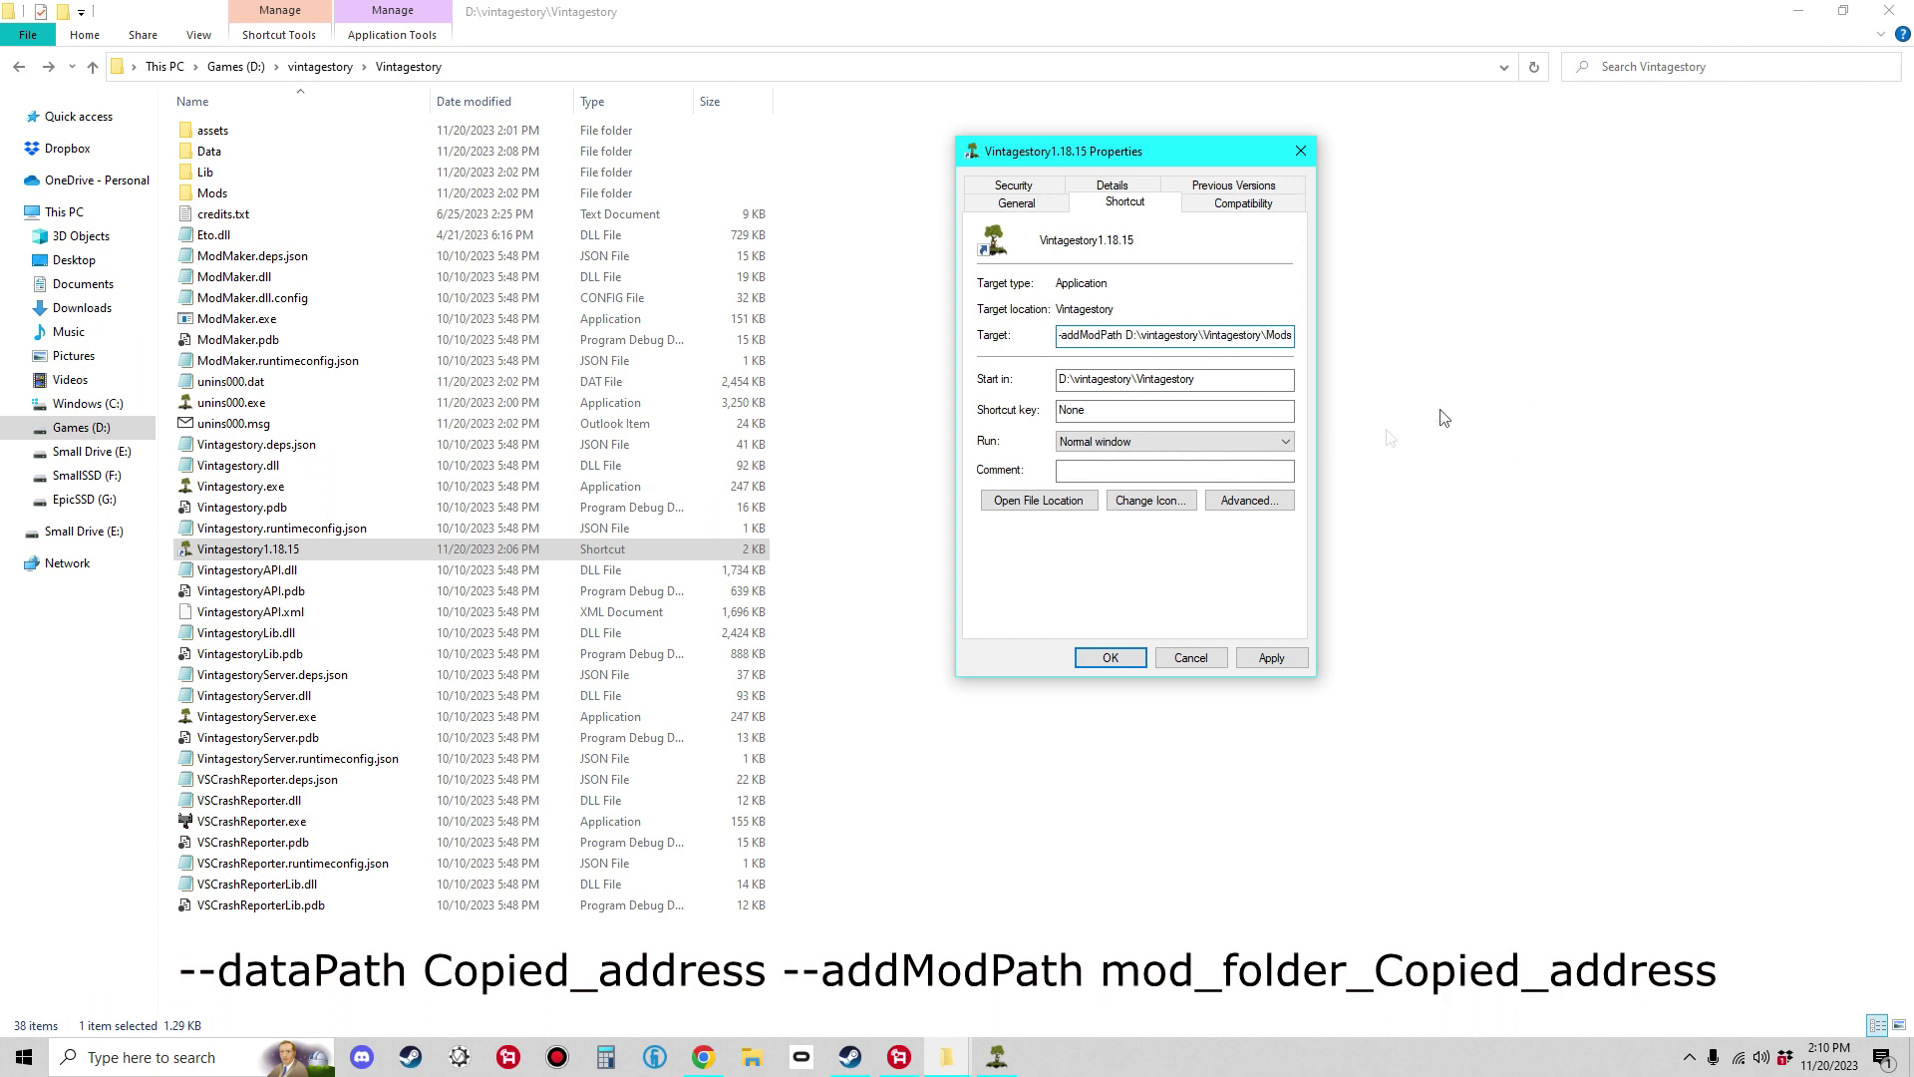
click(1059, 336)
click(1270, 658)
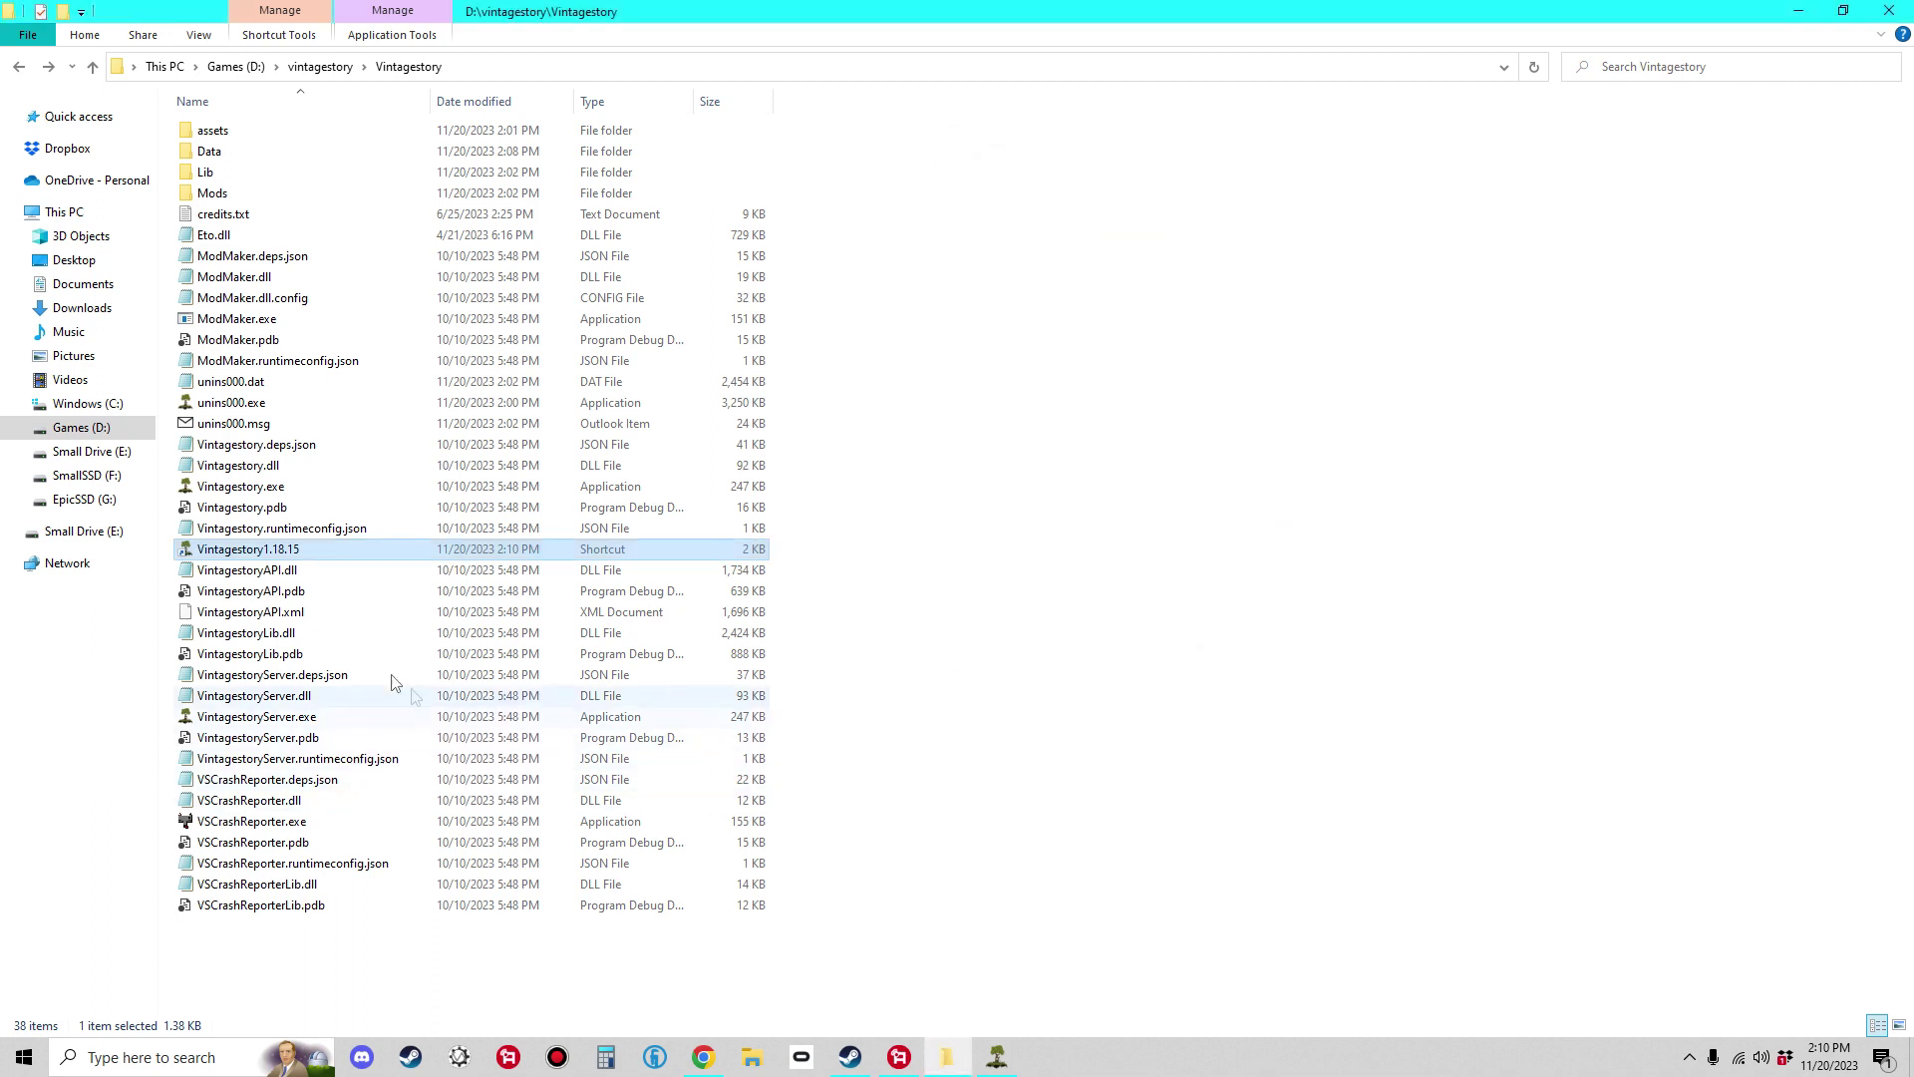
Relaunch the game, set Music level to 0% in Sound settings, and open the empty Data\Mods folder
double_click(253, 549)
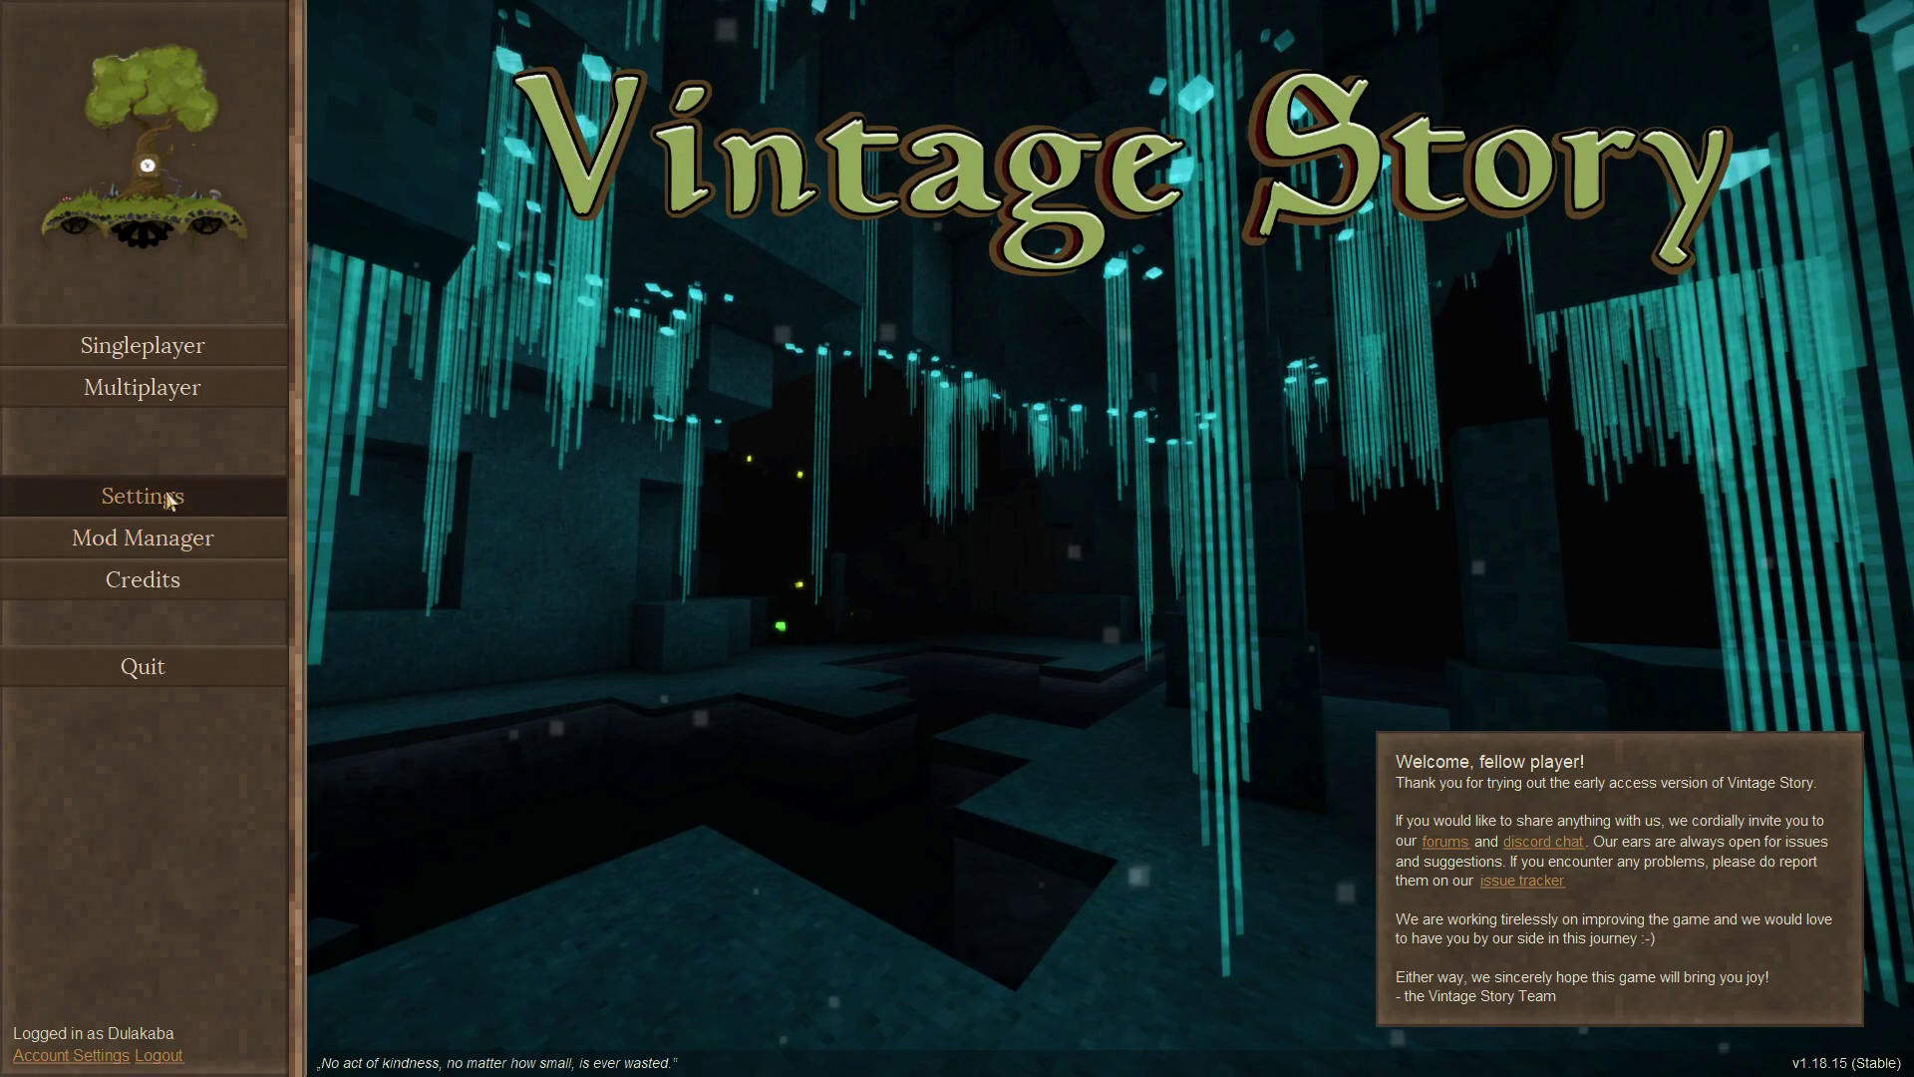
click(166, 491)
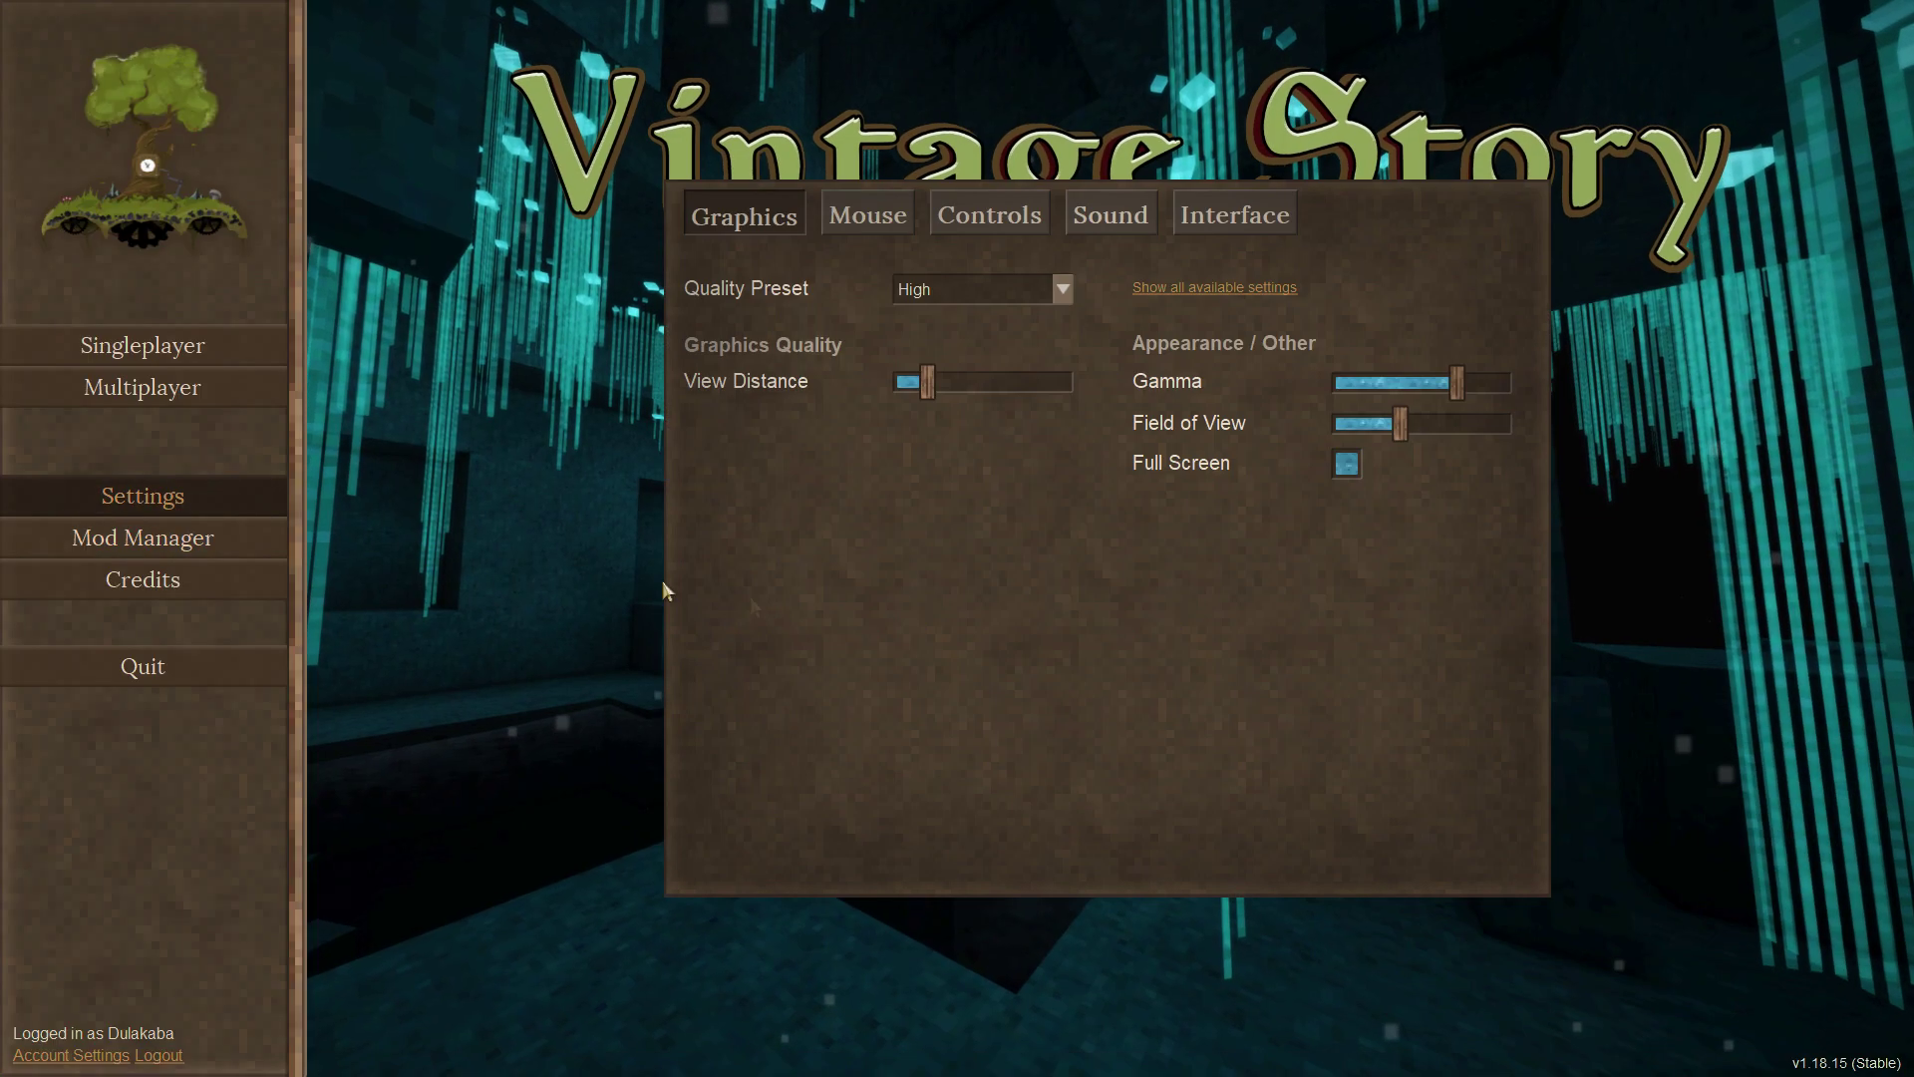
click(1107, 216)
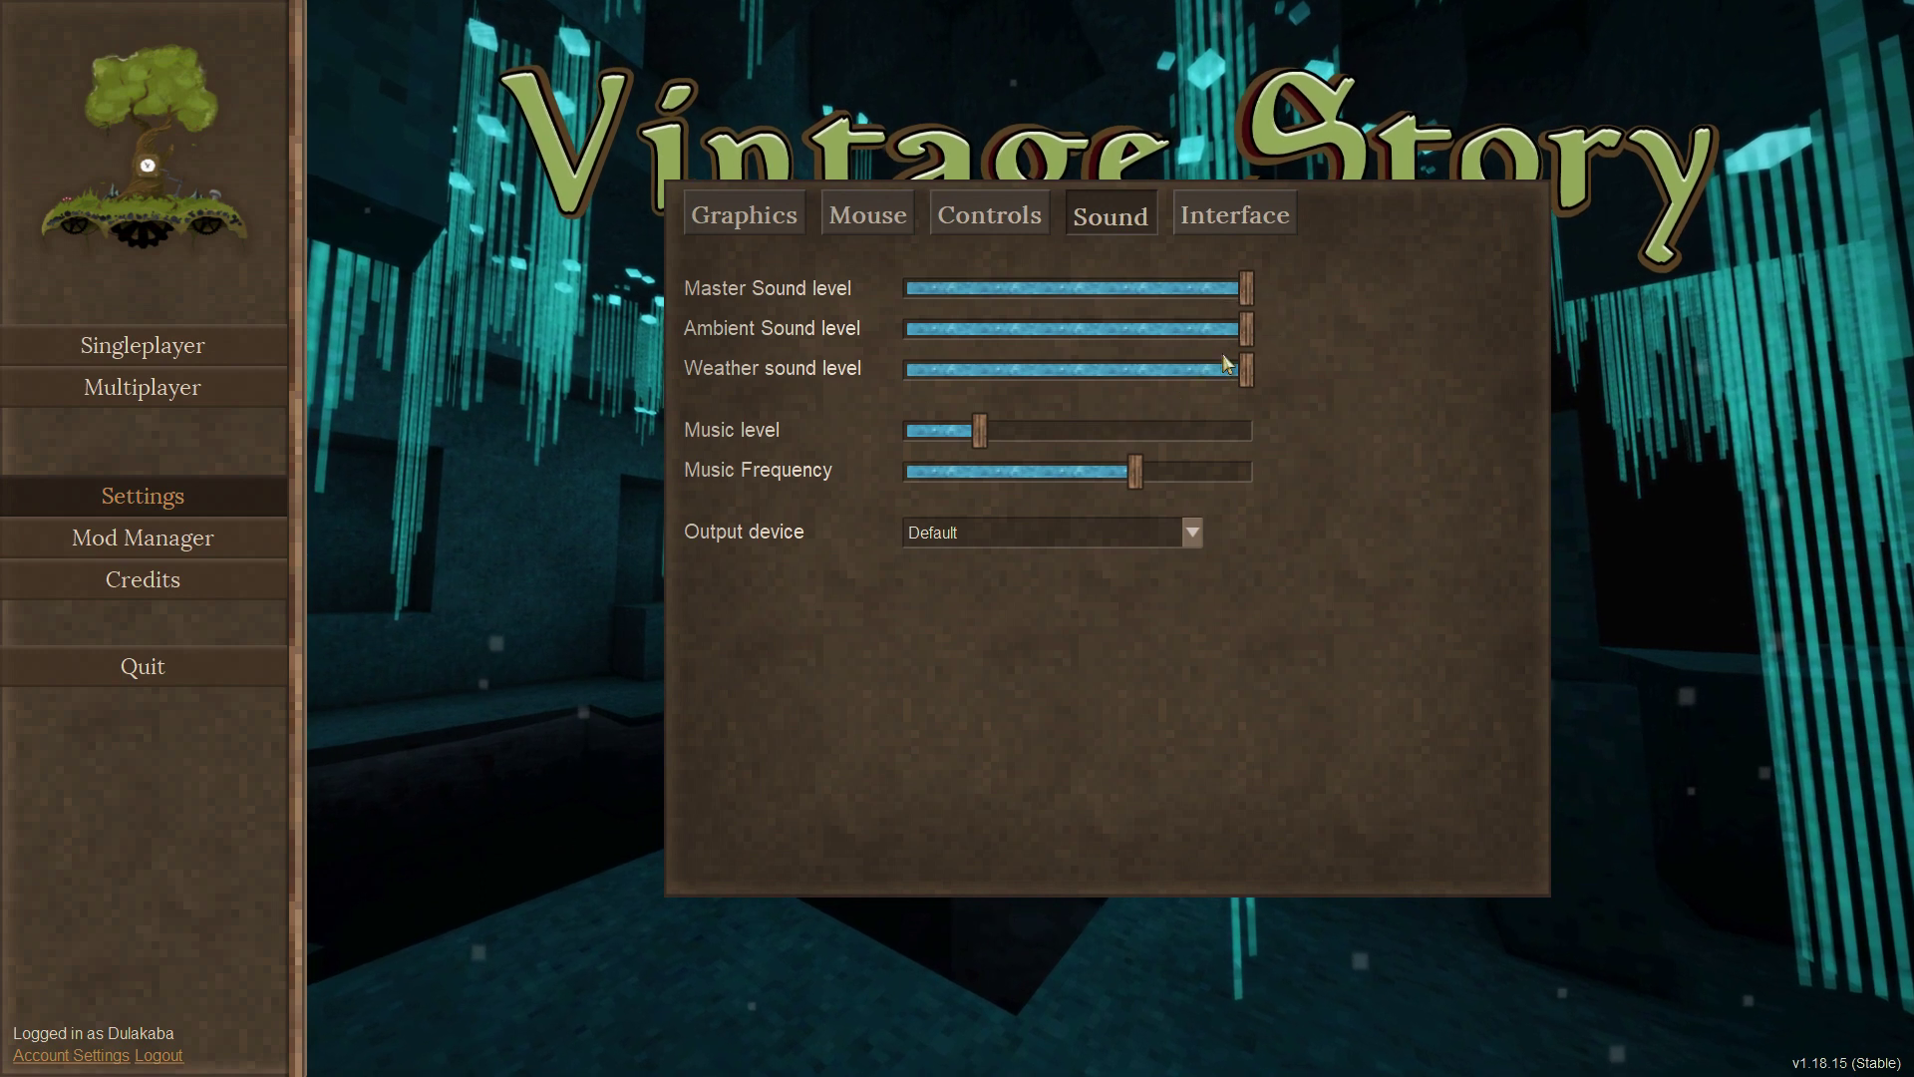
mouse_move(980, 439)
drag(978, 433, 778, 417)
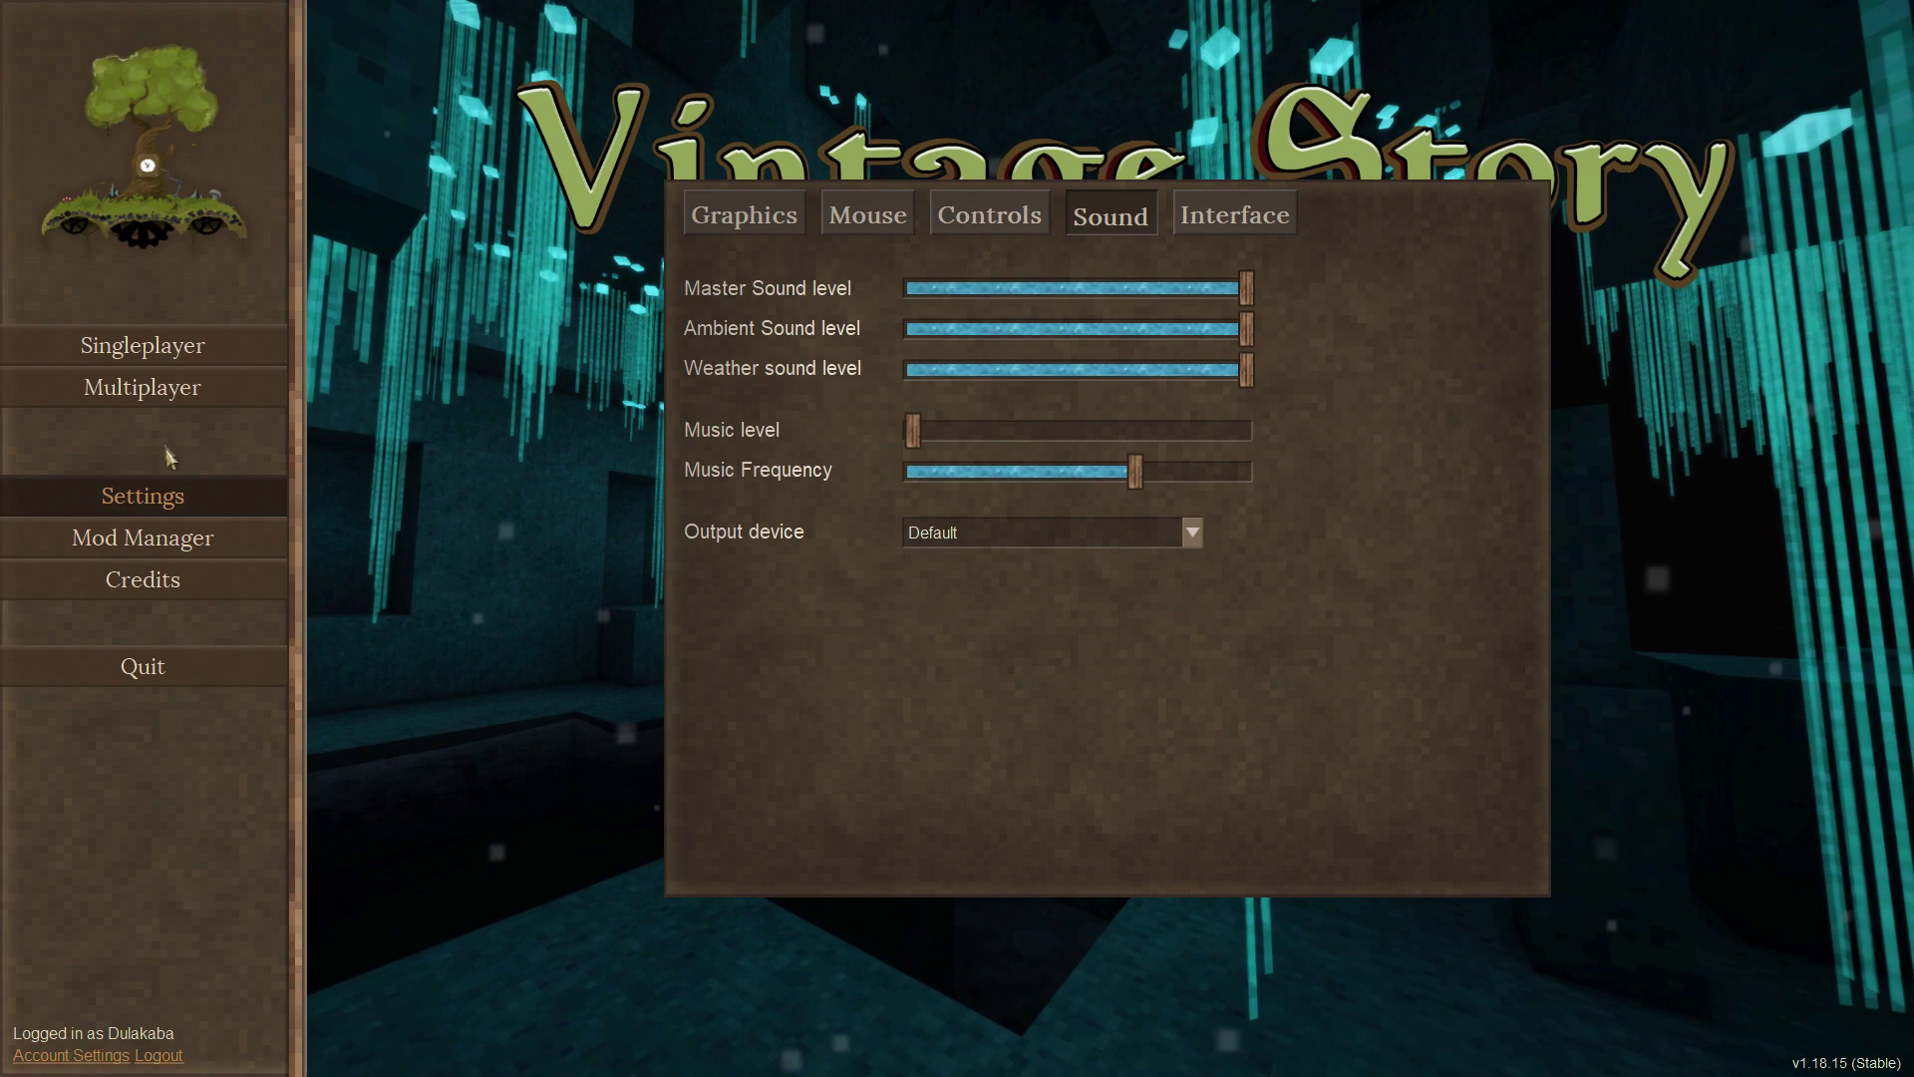
click(165, 539)
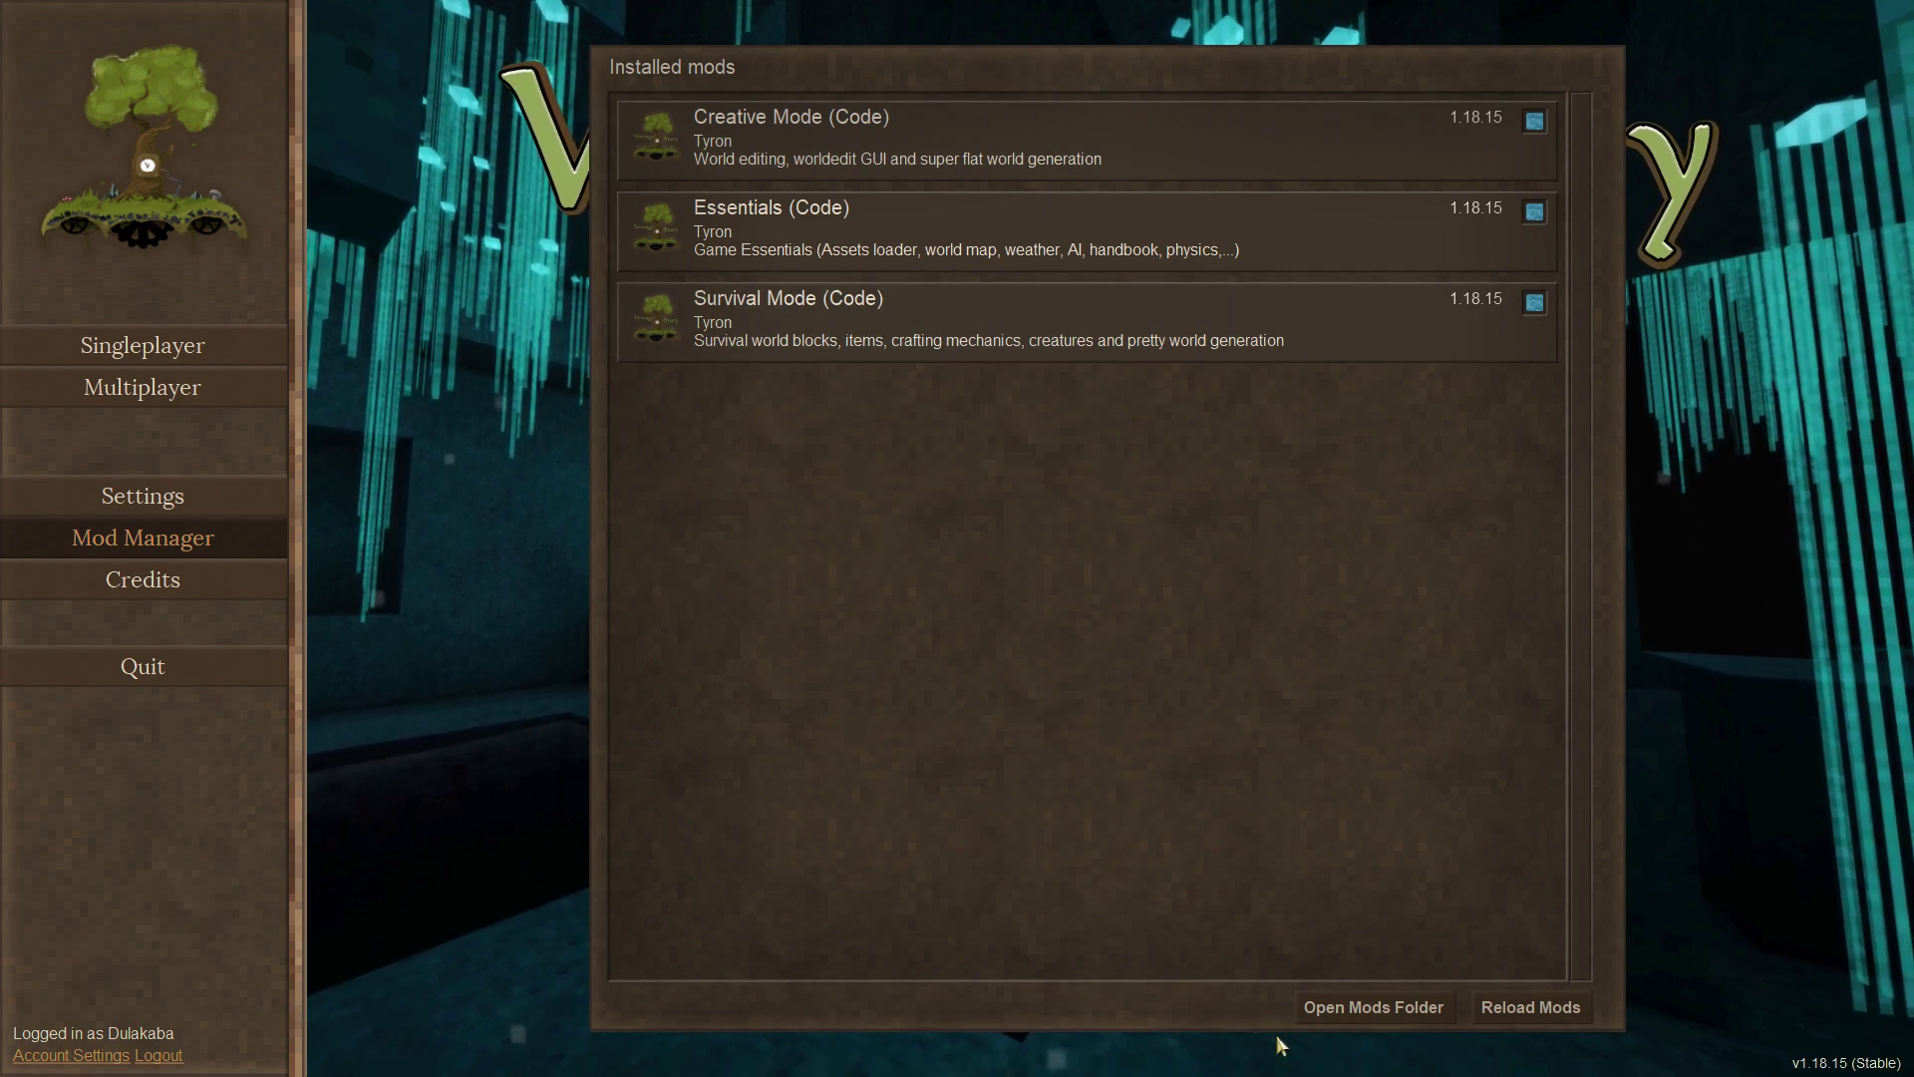
click(1340, 1013)
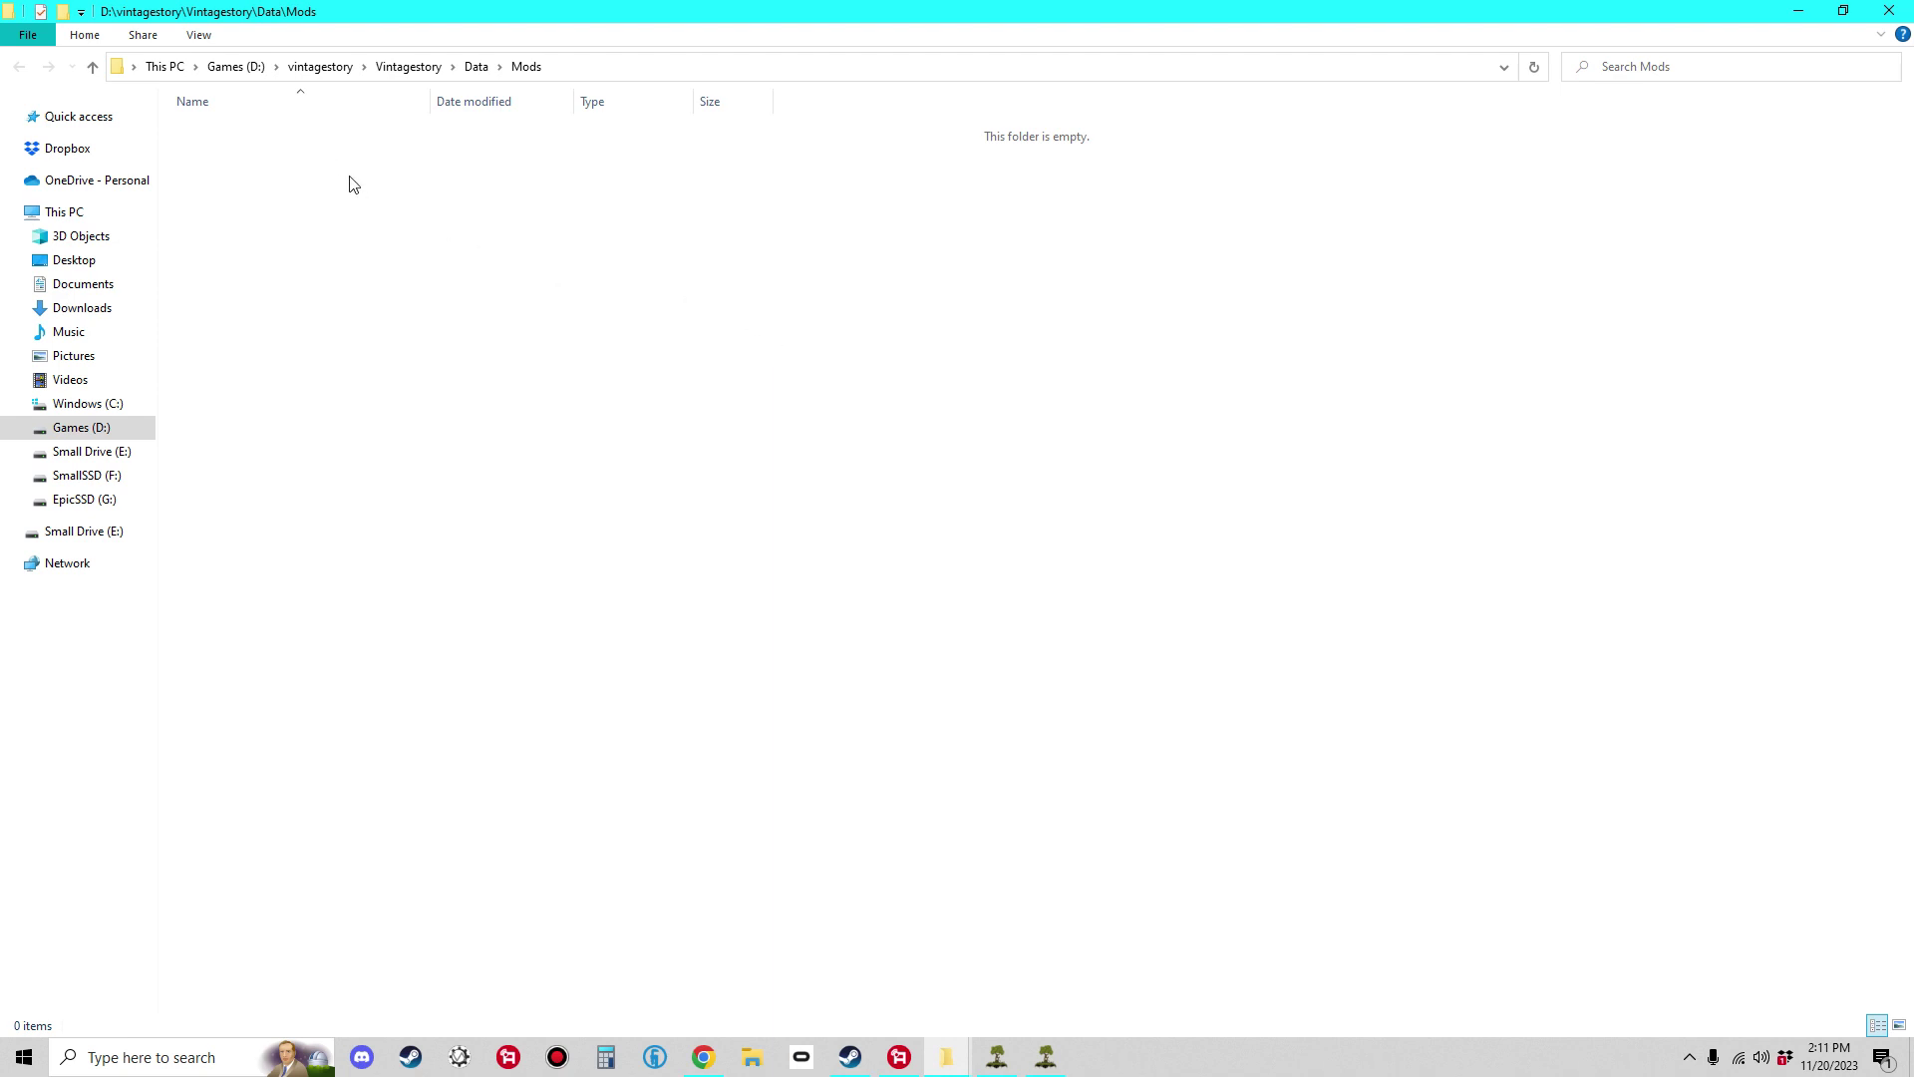
Cut the Vintagestory1.18.15 shortcut from the install folder and minimize File Explorer
click(404, 69)
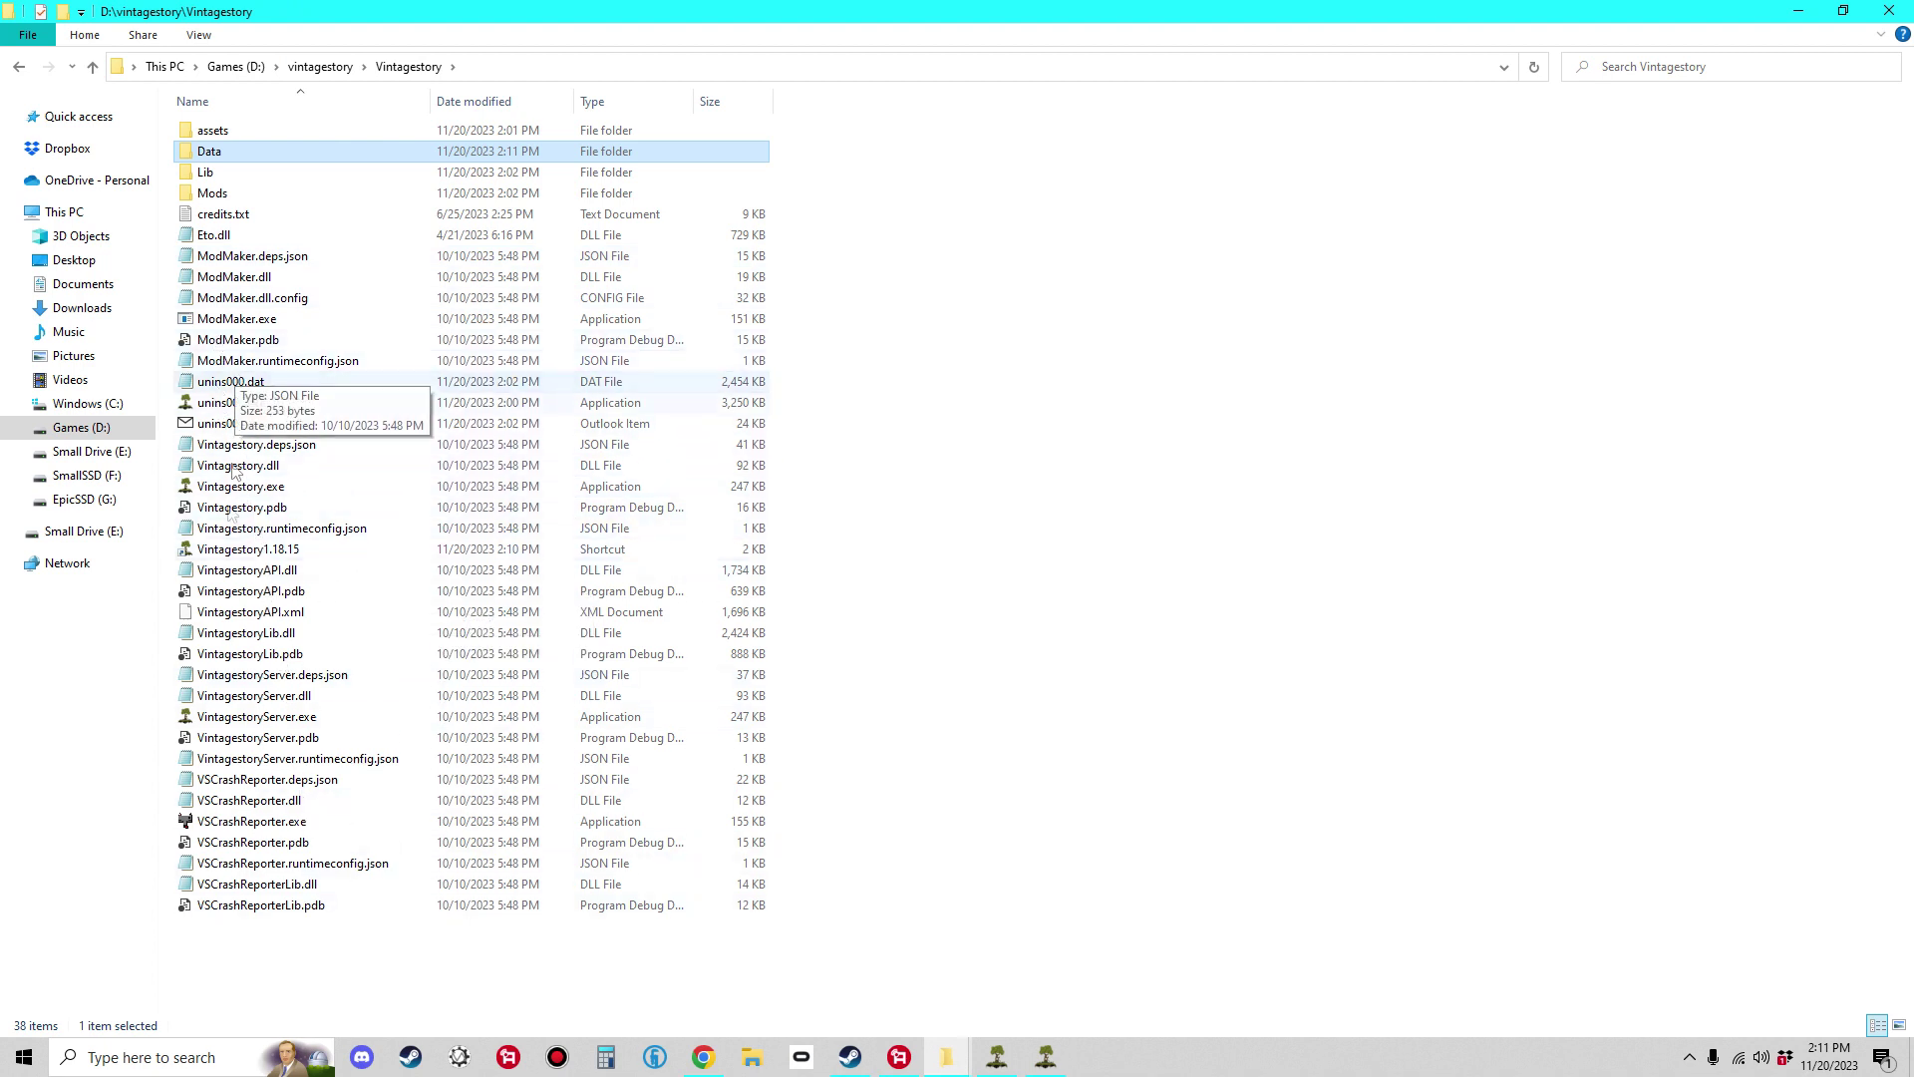
right_click(232, 556)
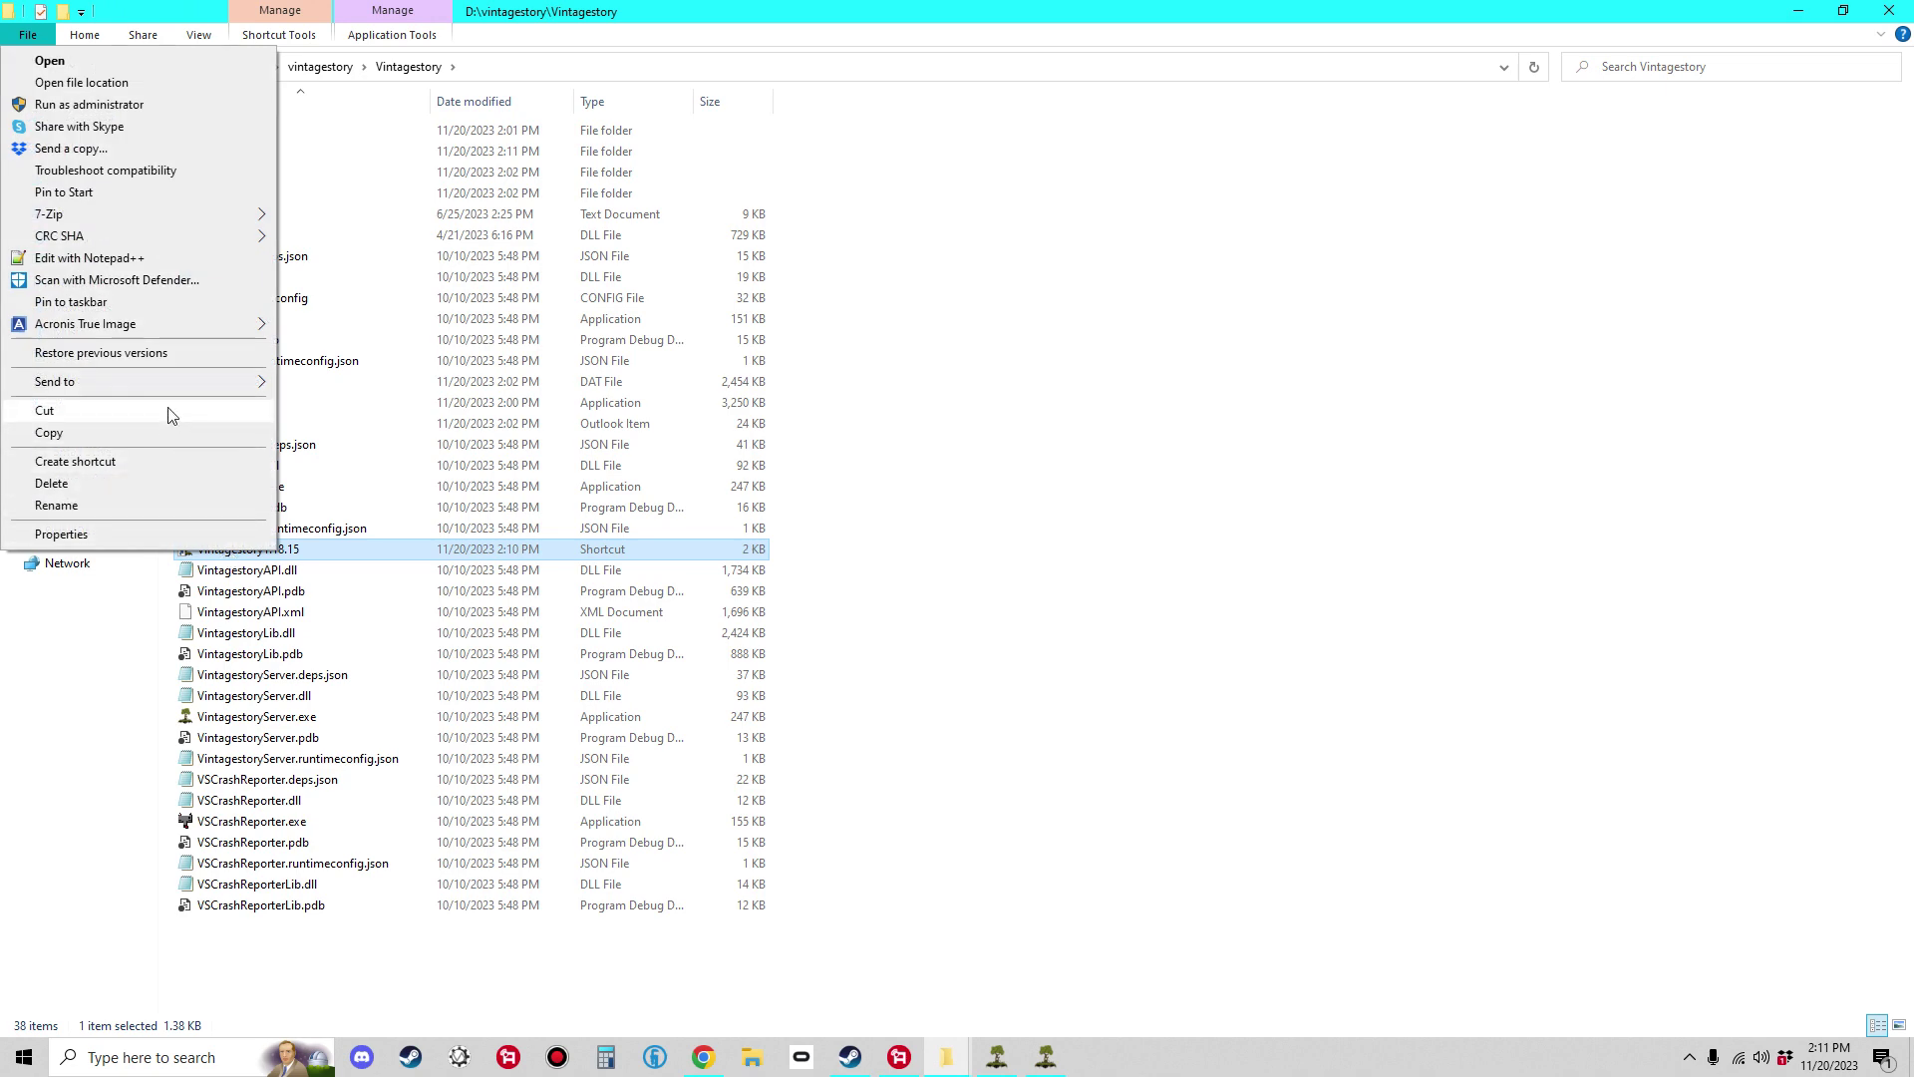
click(171, 412)
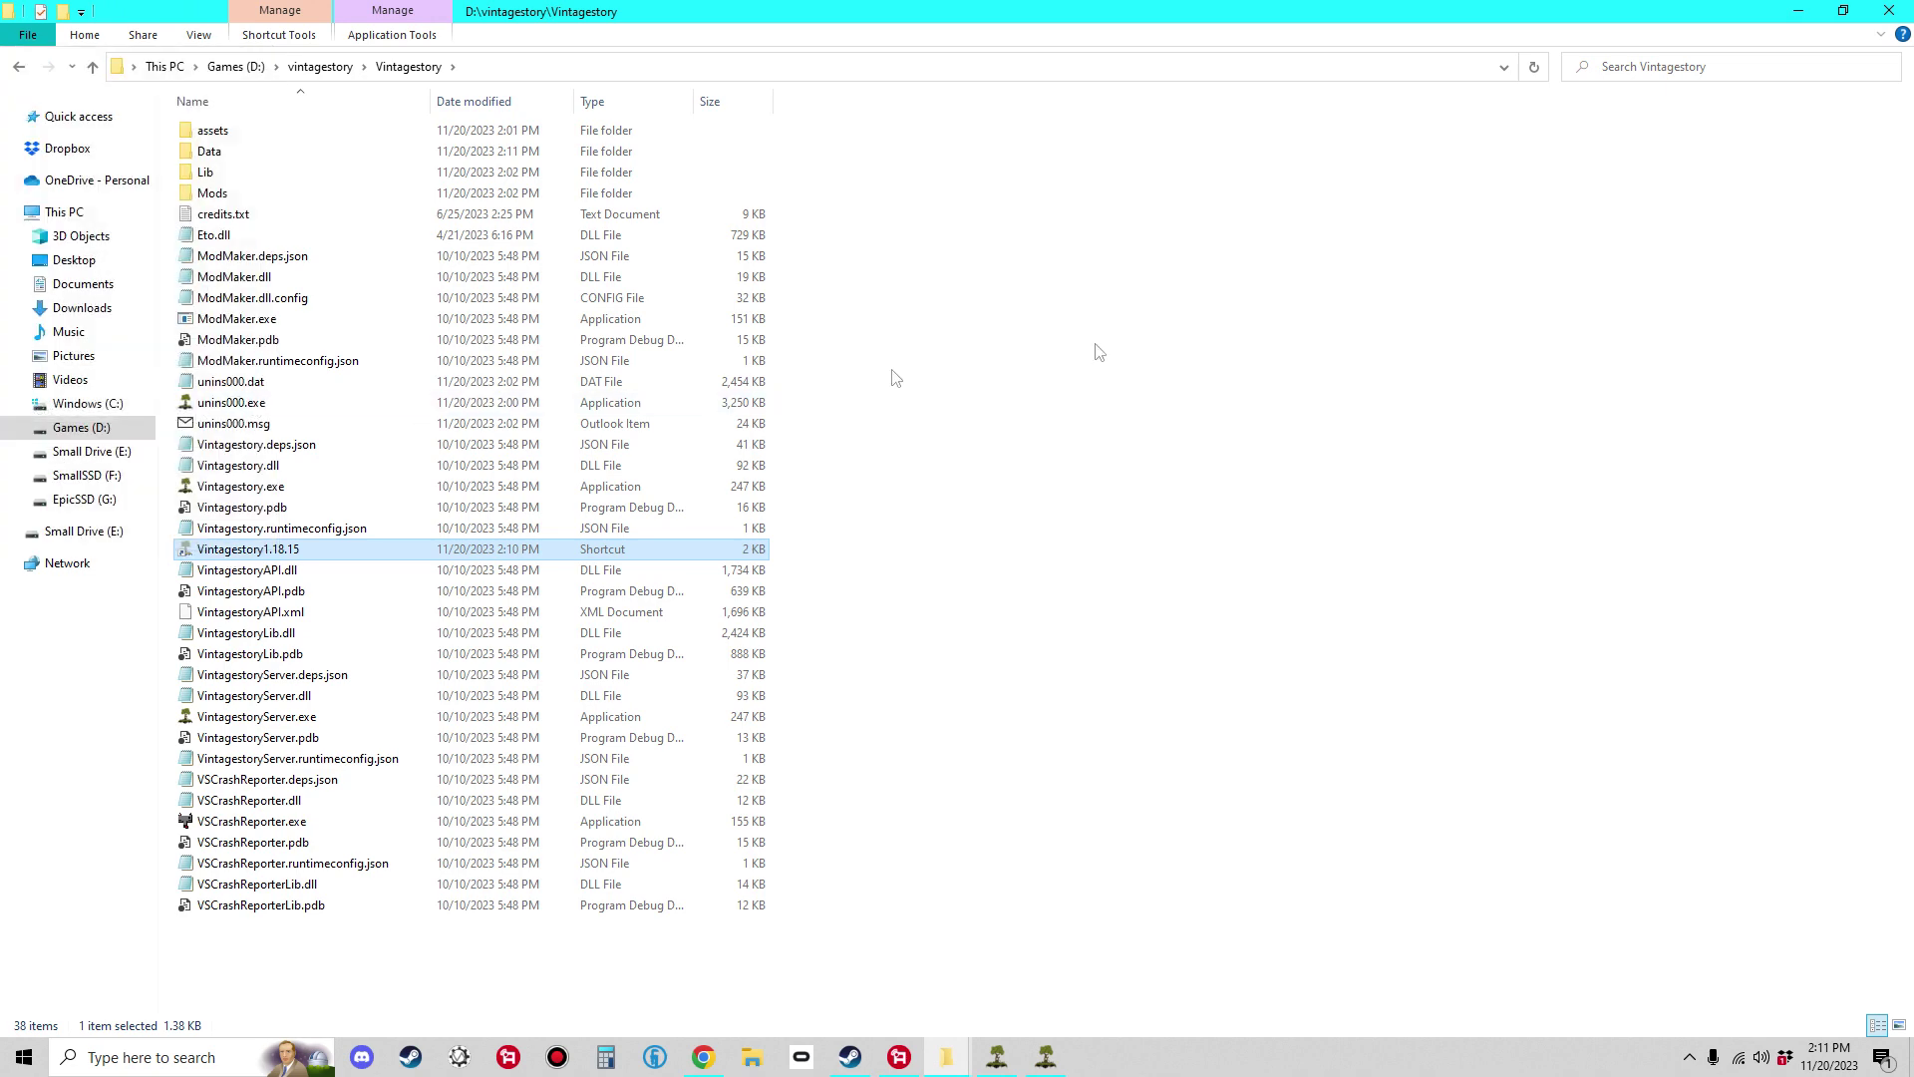
click(1799, 11)
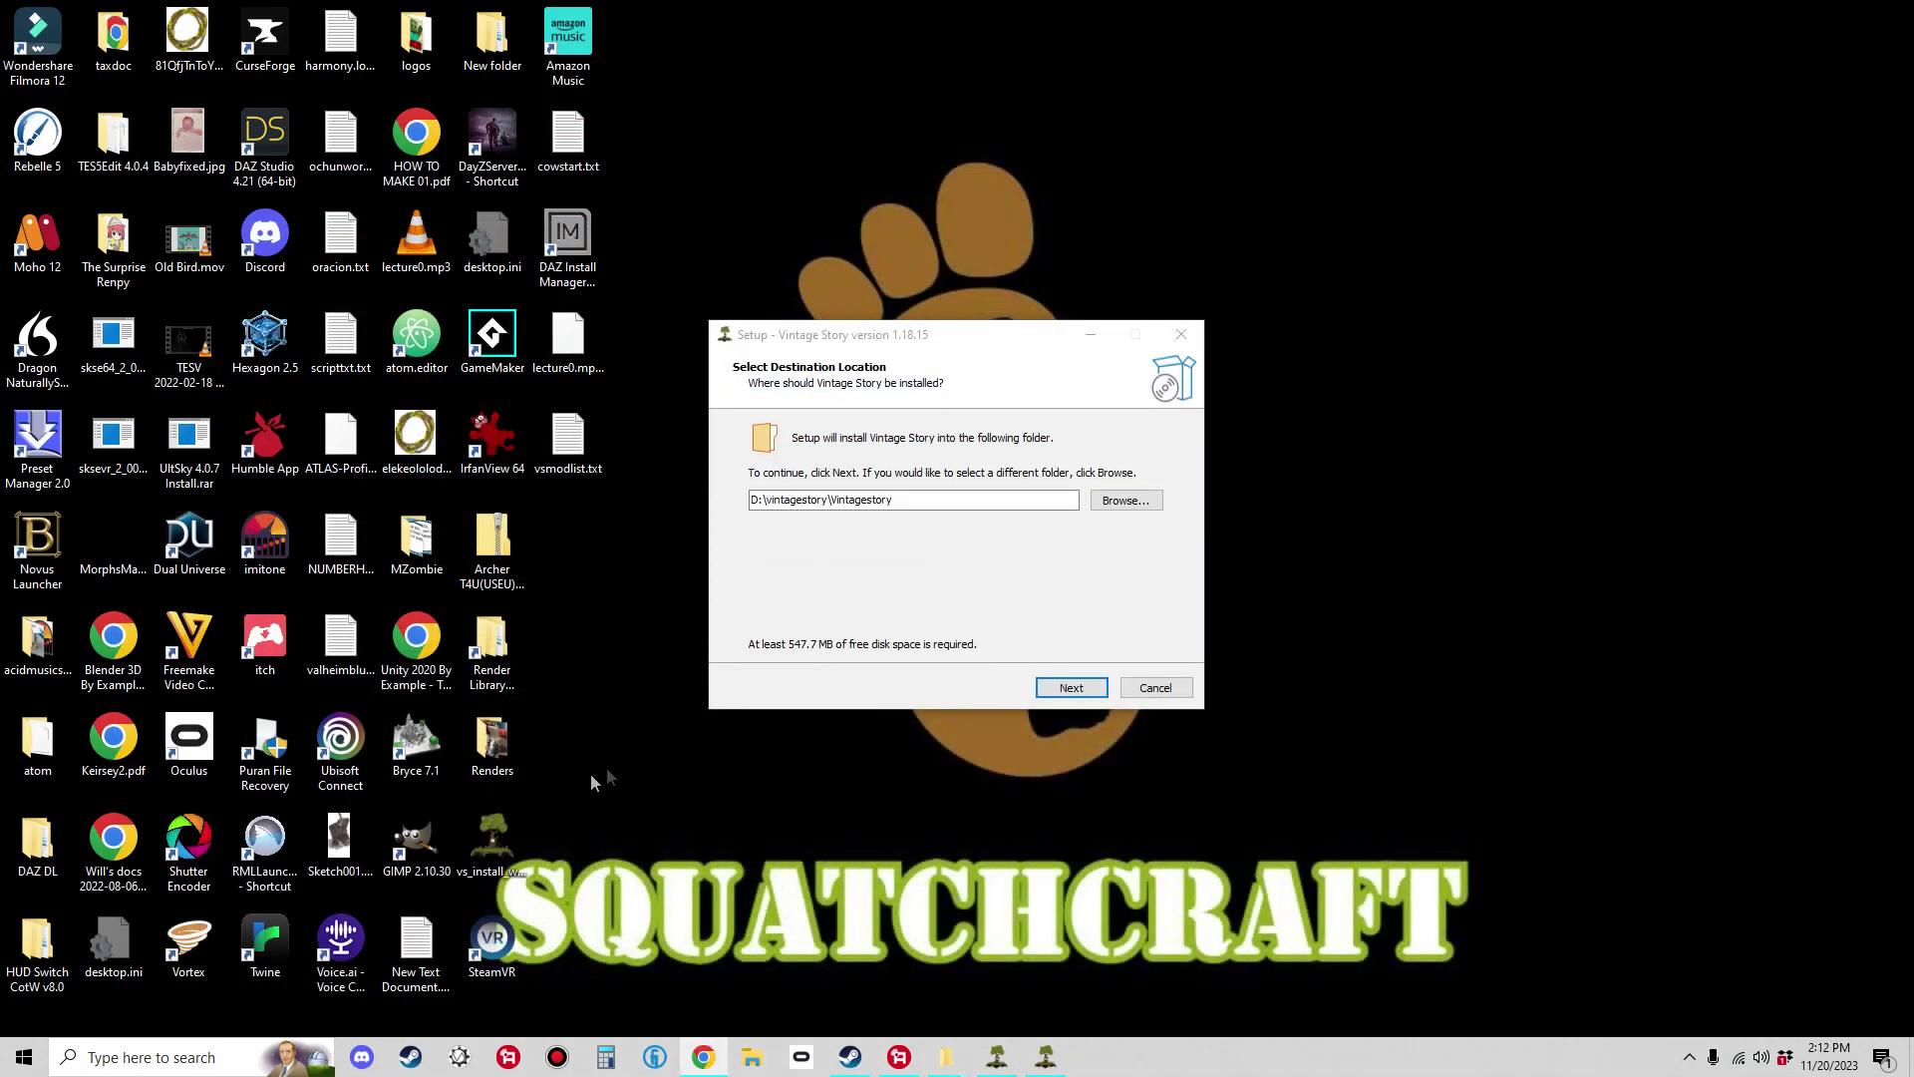
Paste the shortcut onto the desktop, cancel the setup dialog, and launch the game from it
right_click(562, 556)
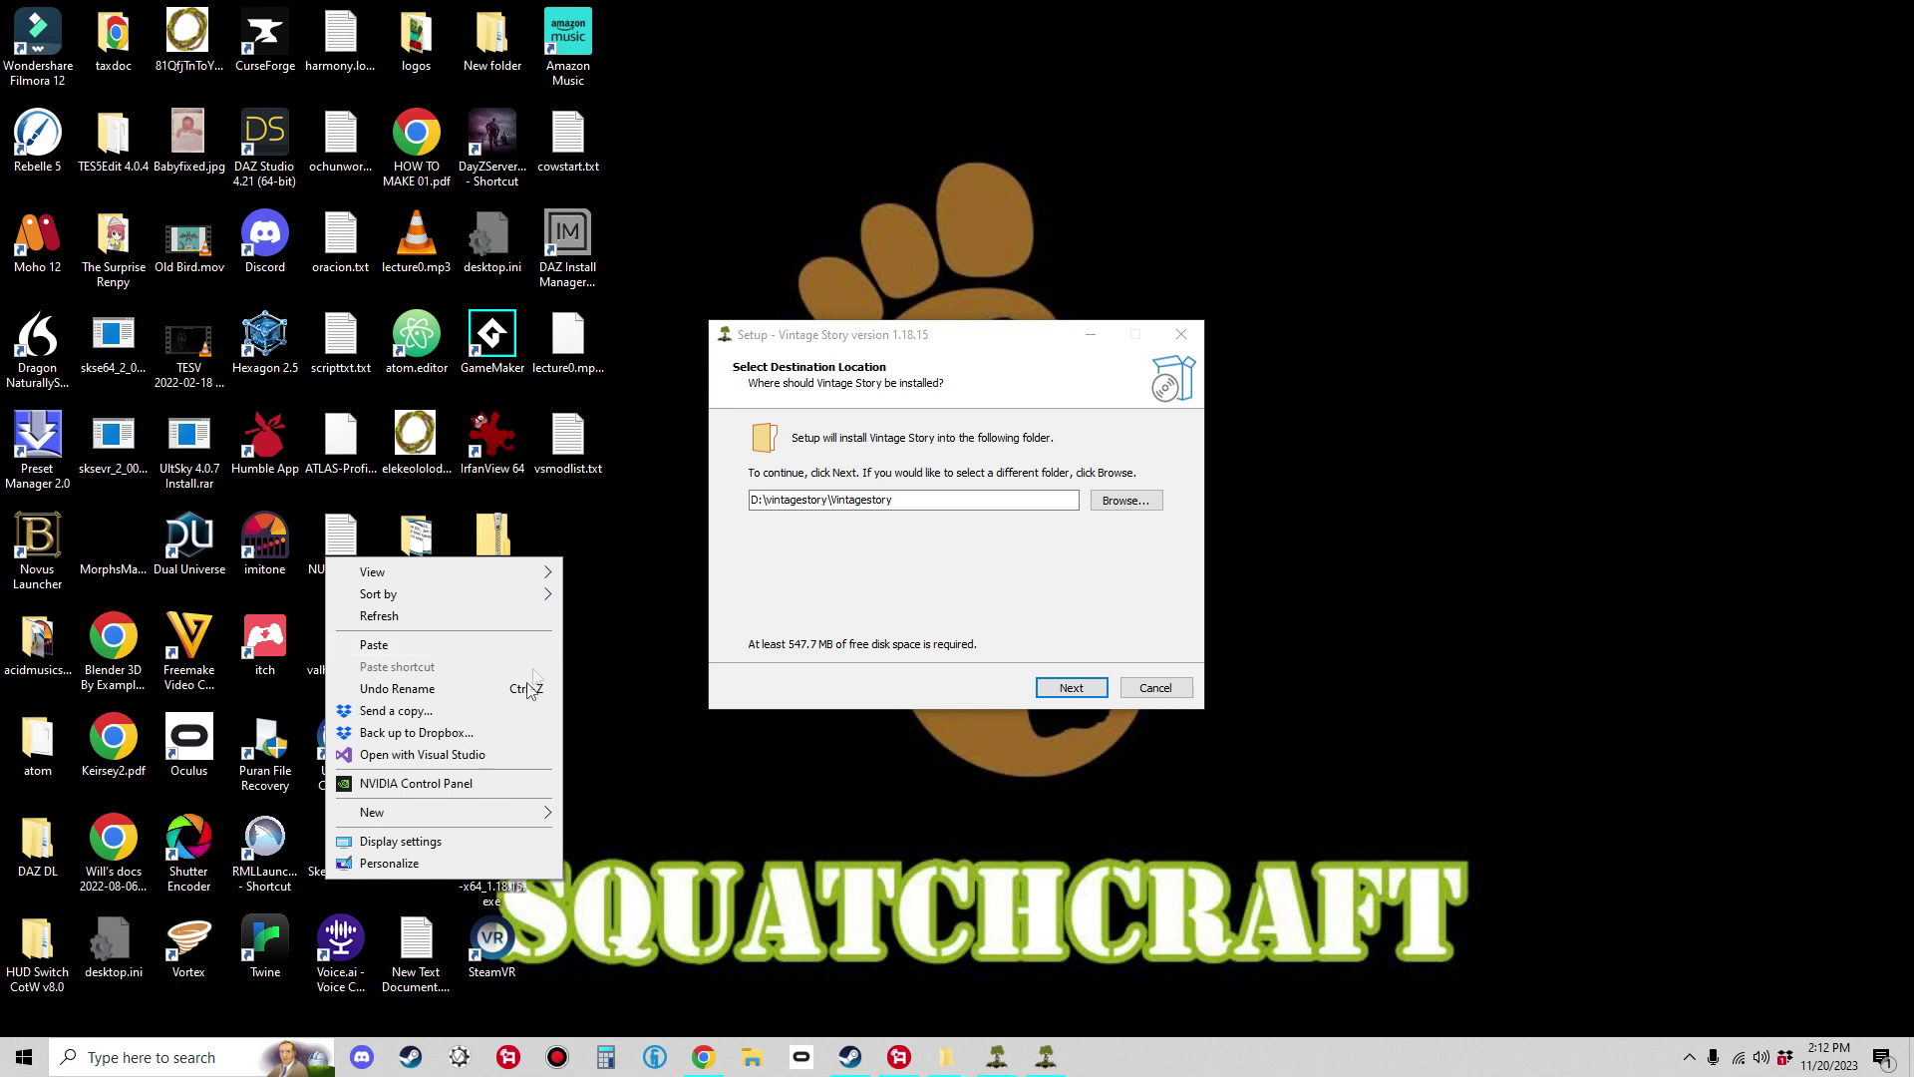
click(374, 644)
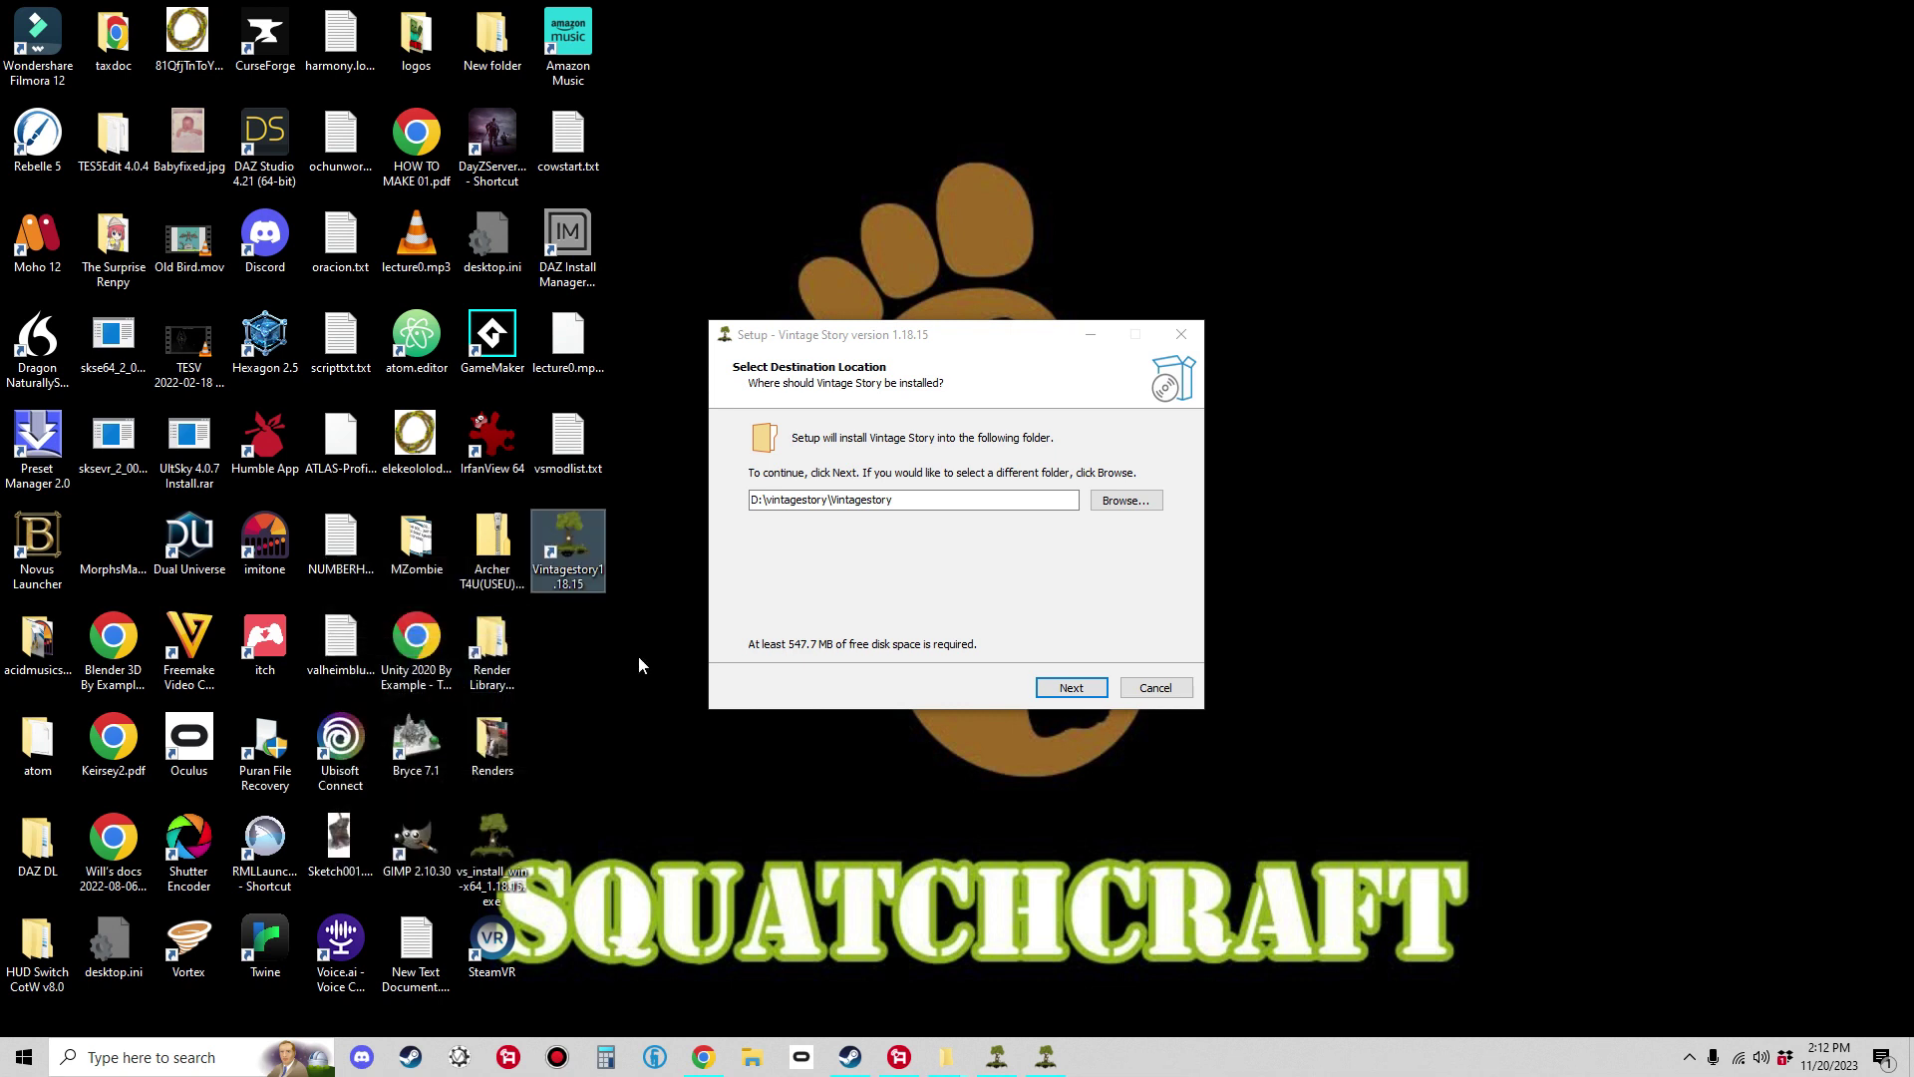
click(1156, 687)
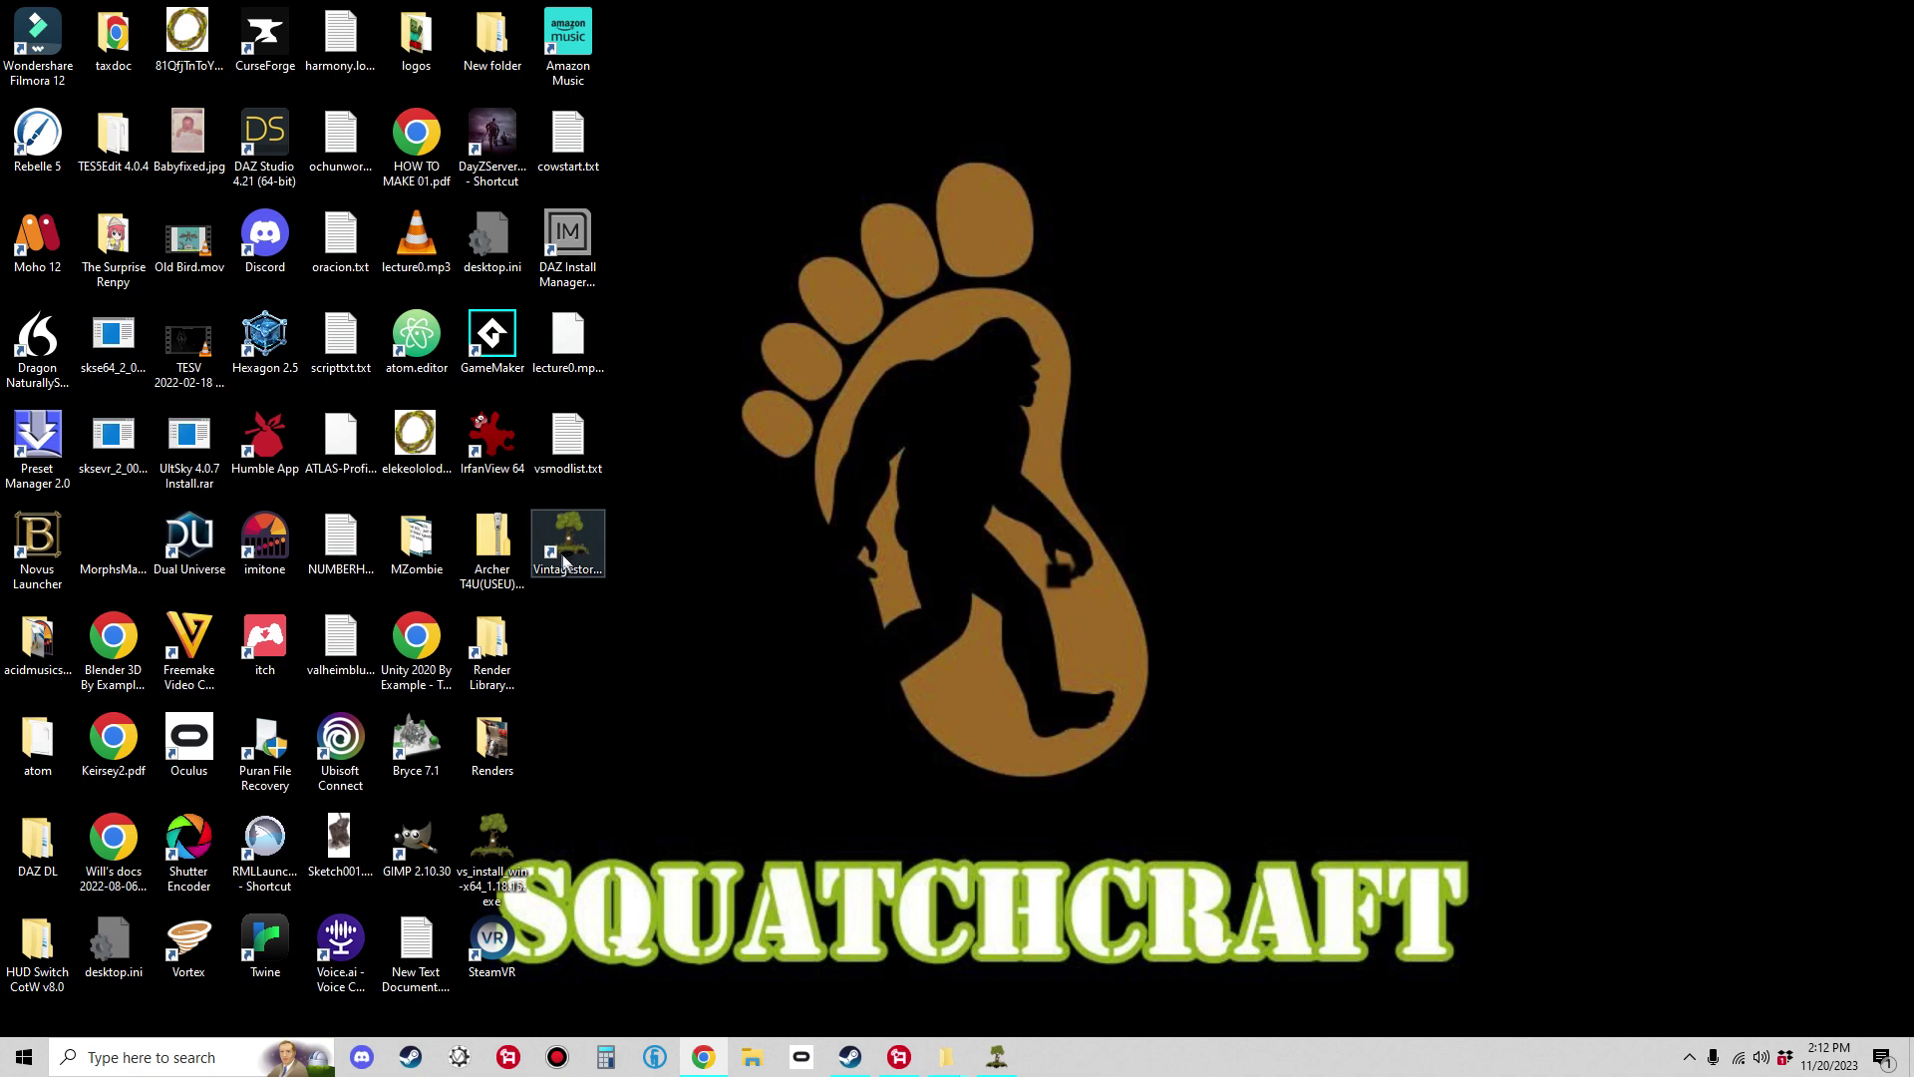
double_click(570, 565)
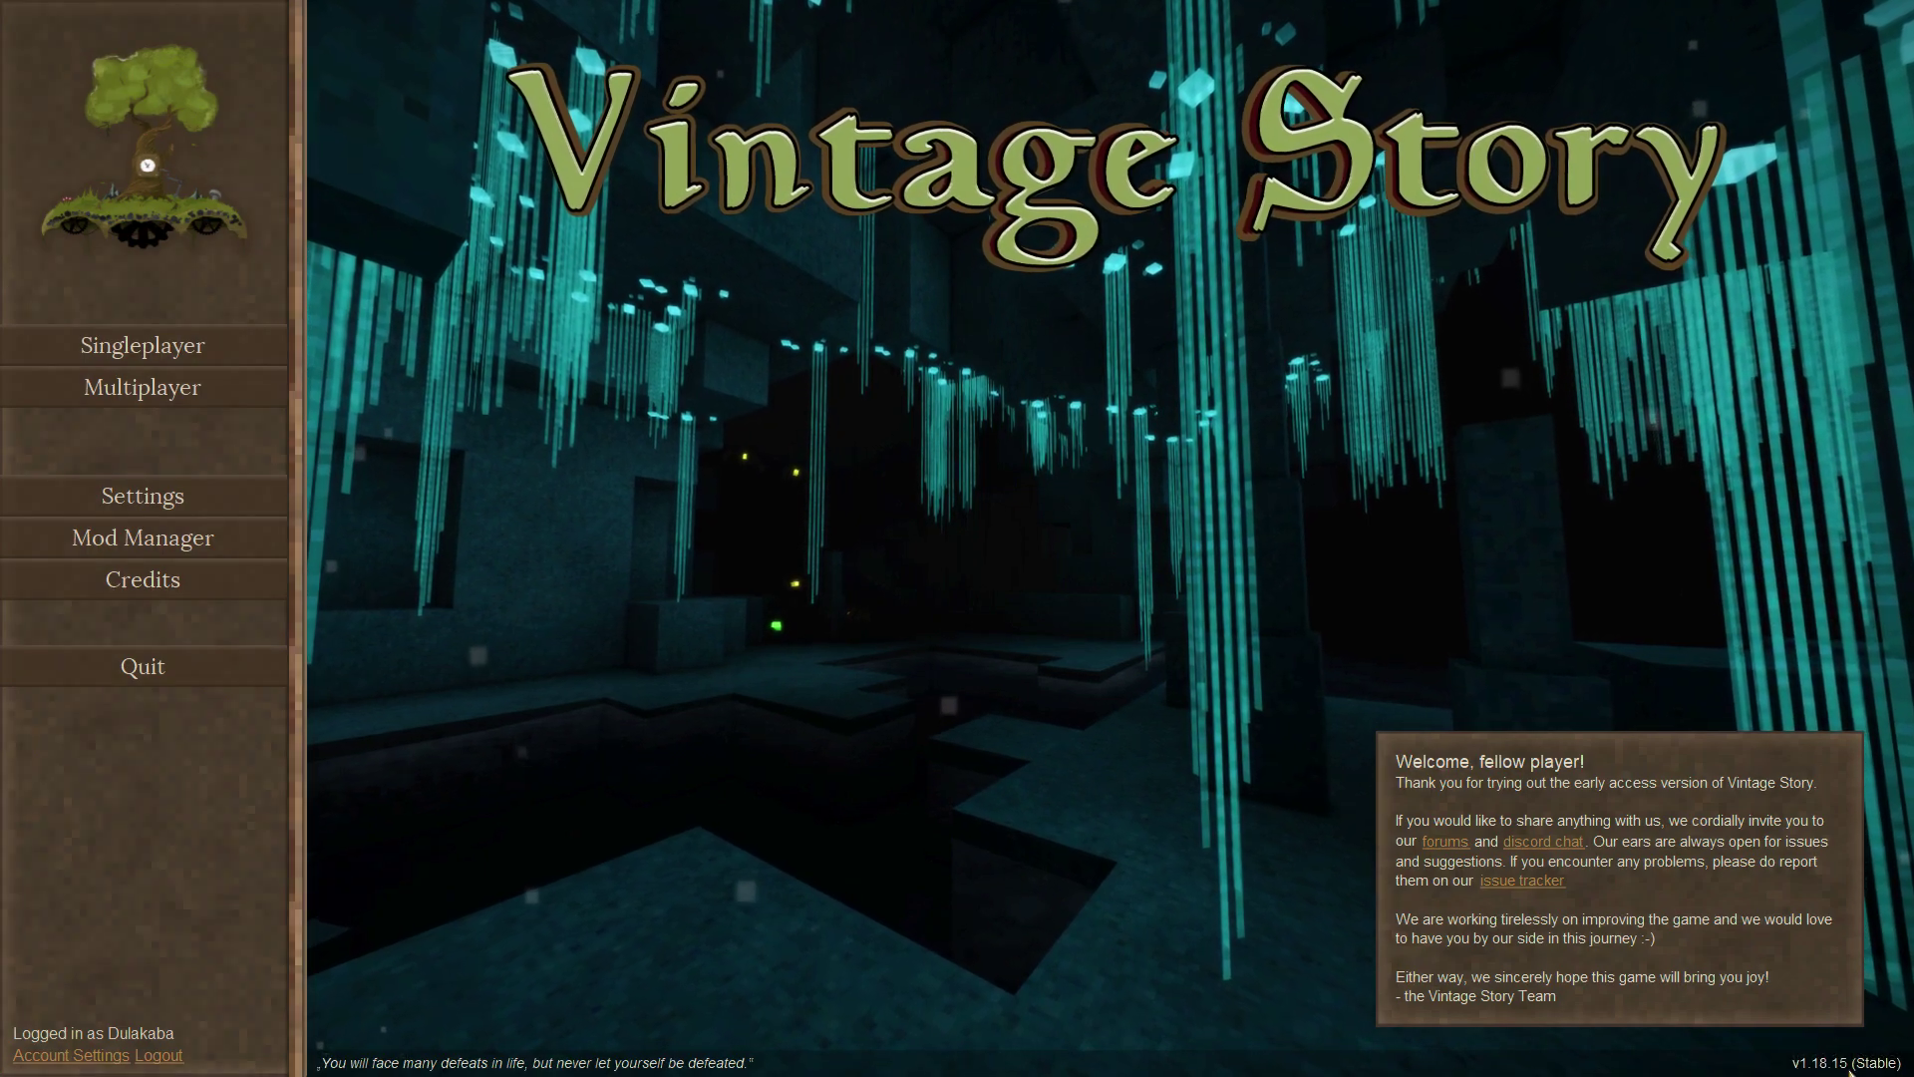
Open Mod Manager to confirm only Creative Mode, Essentials and Survival Mode 1.18.15 are installed
click(172, 548)
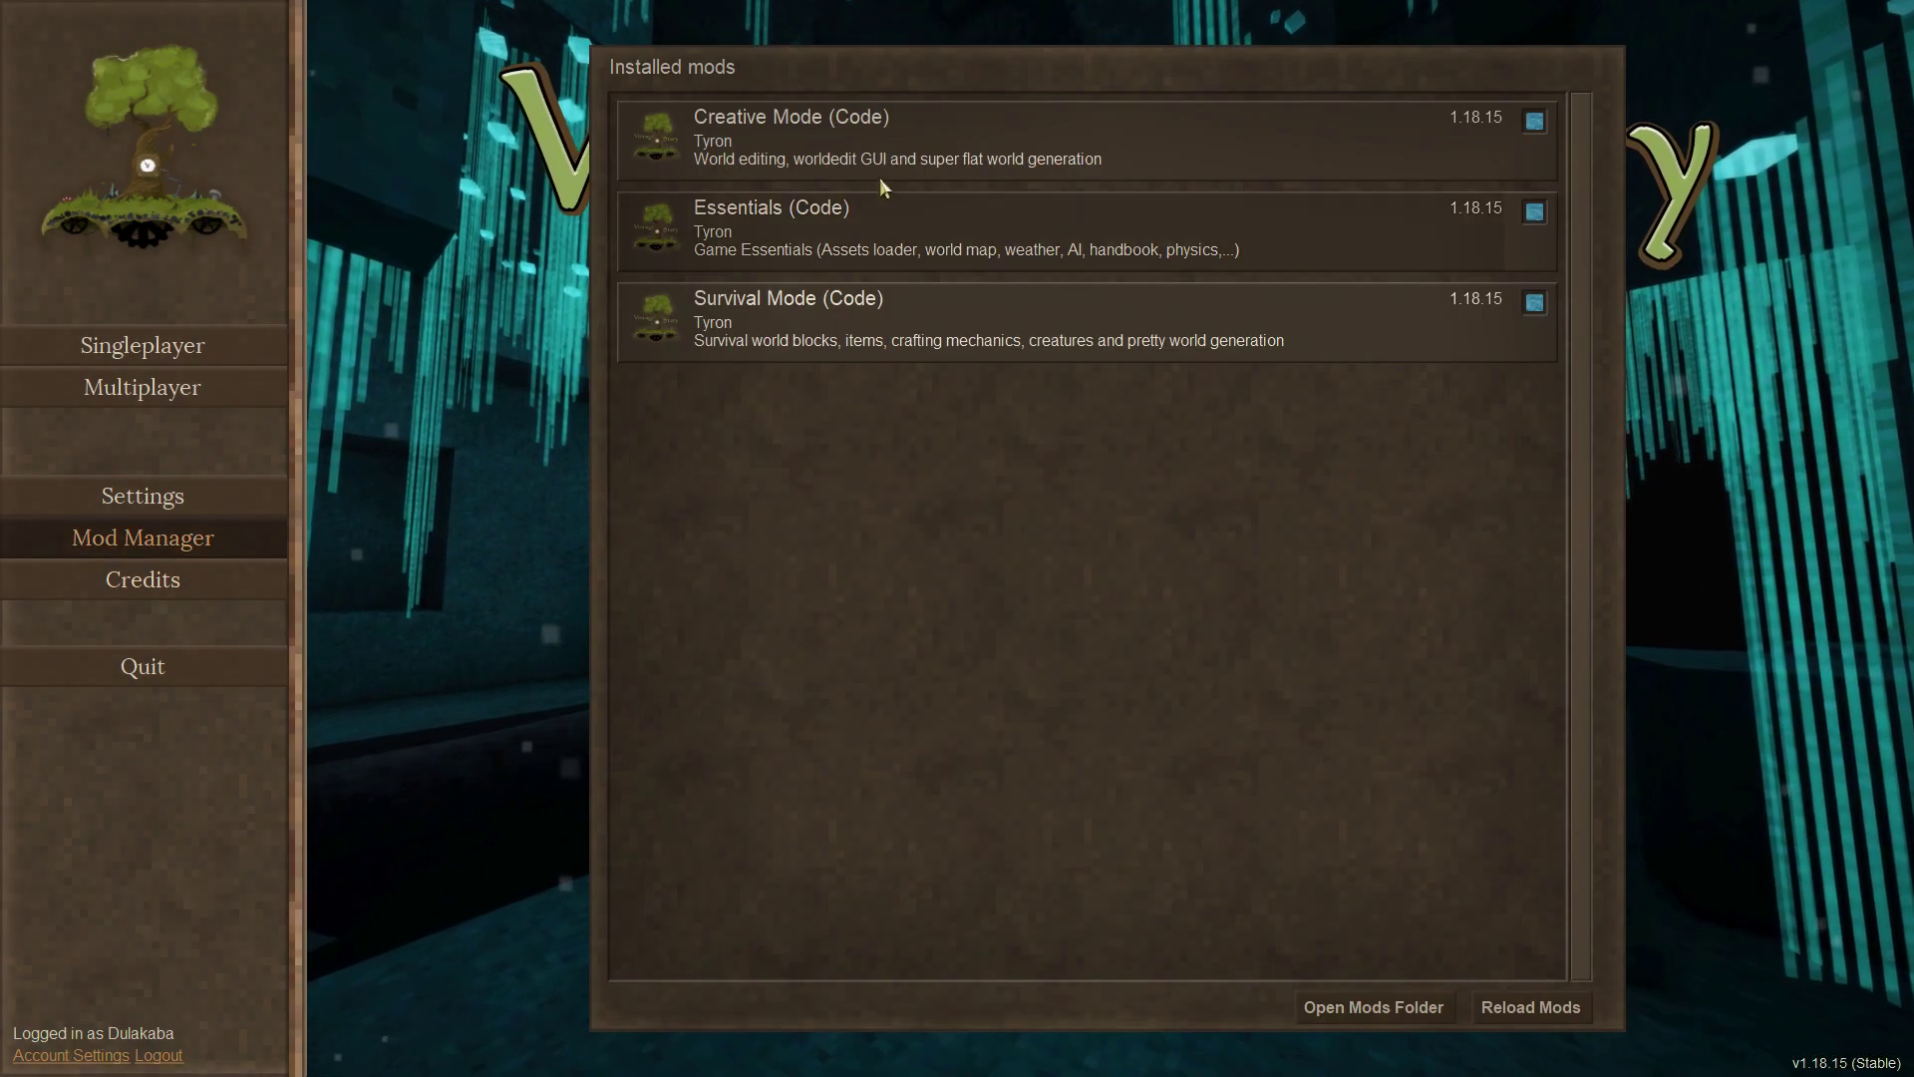